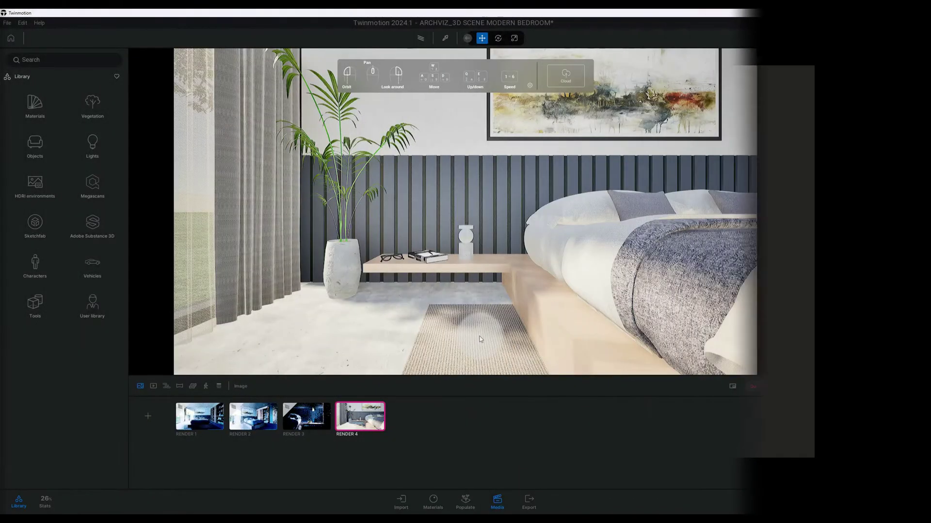
- Select the rug on the bedroom floor
{"action": "left_click", "coordinate": [481, 339]}
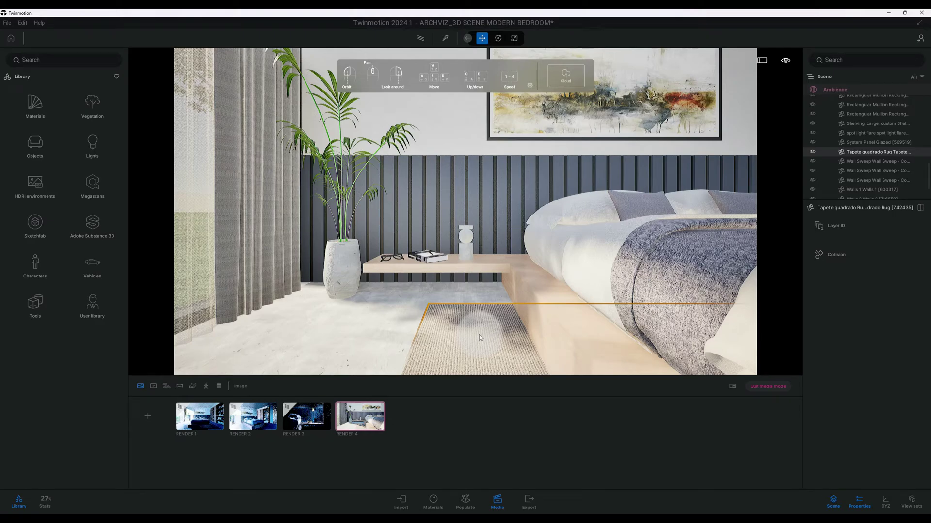
{"action": "key", "text": "Down"}
{"action": "key", "text": "Down"}
{"action": "key", "text": "Down"}
{"action": "key", "text": "Down"}
{"action": "key", "text": "Down"}
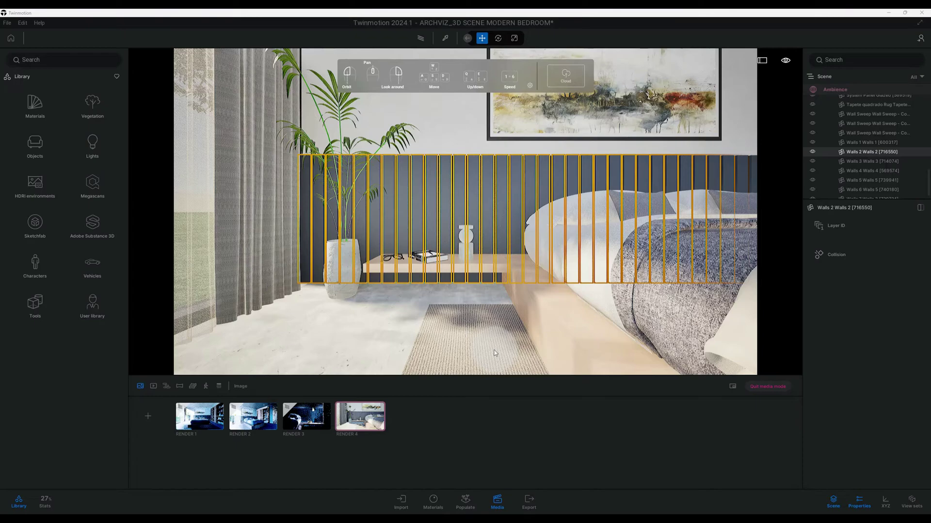
{"action": "left_click", "coordinate": [490, 348]}
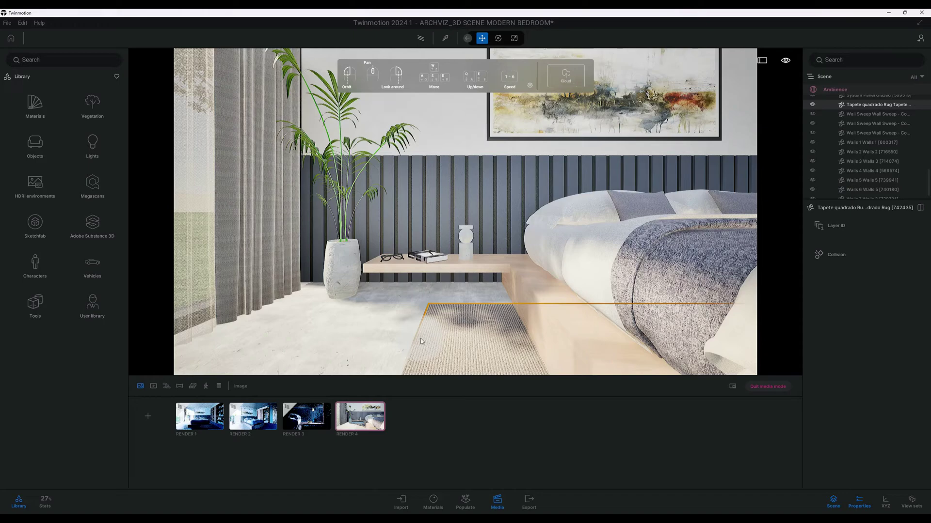
- Bring up Render 4's environment settings at the natural lighting details
{"action": "left_click", "coordinate": [379, 427]}
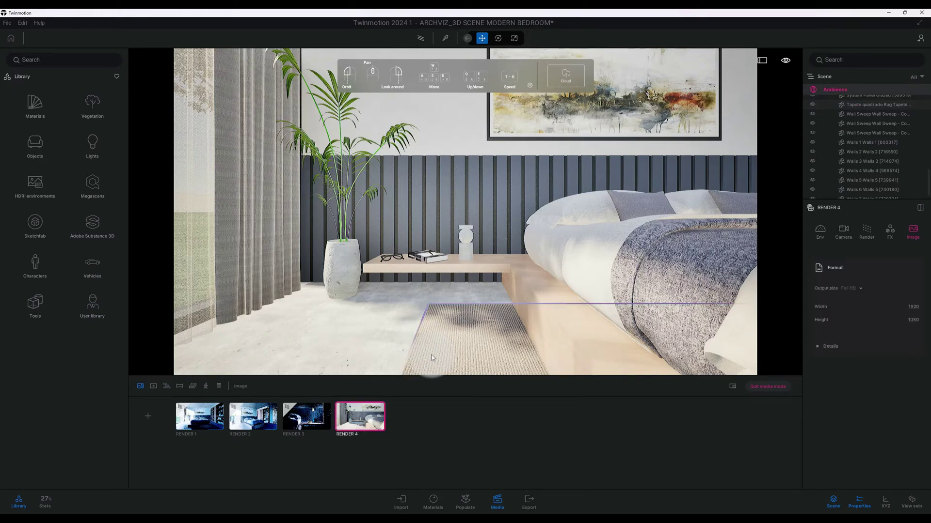
{"action": "left_click", "coordinate": [826, 241]}
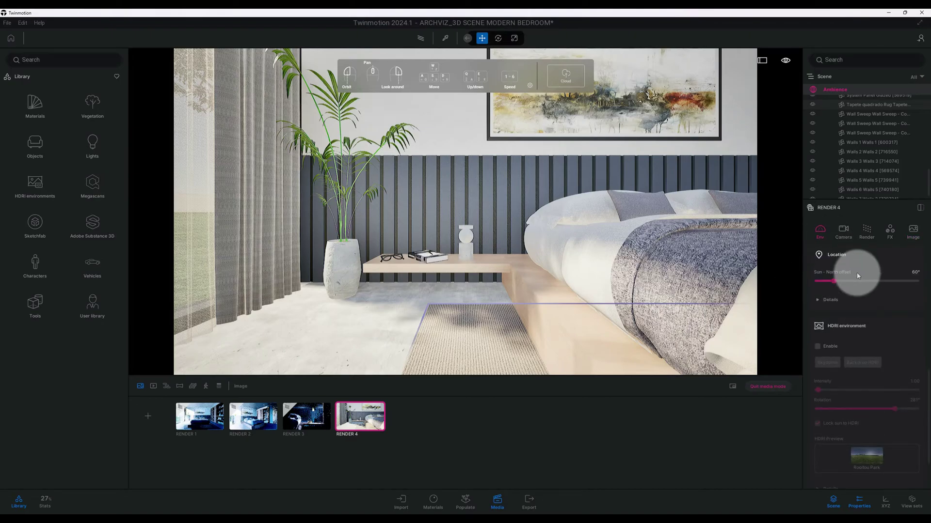
{"action": "scroll", "coordinate": [857, 275], "scroll_direction": "up", "scroll_amount": 5}
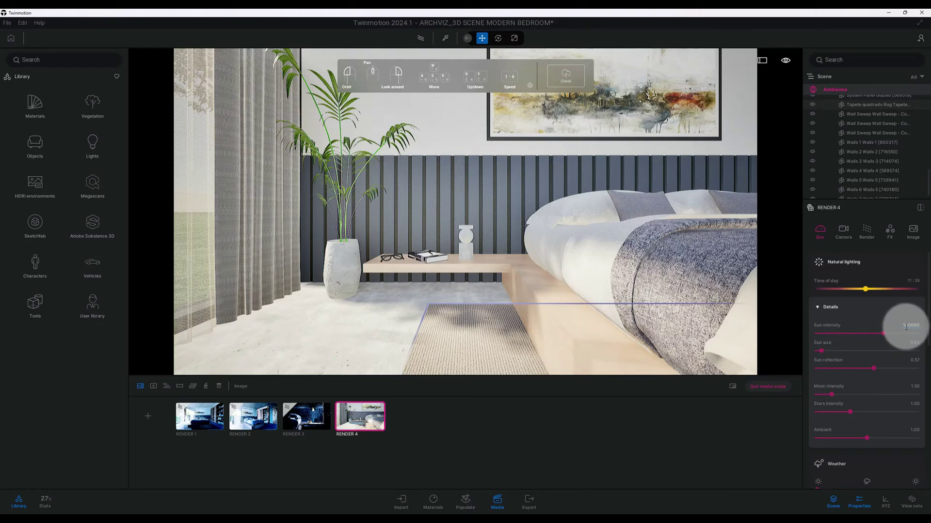
- Change Render 4's natural lighting to sun intensity 25, sun size 0.50 and ambient 2.00
{"action": "left_click", "coordinate": [907, 327]}
{"action": "type", "text": "10"}
{"action": "key", "text": "Return"}
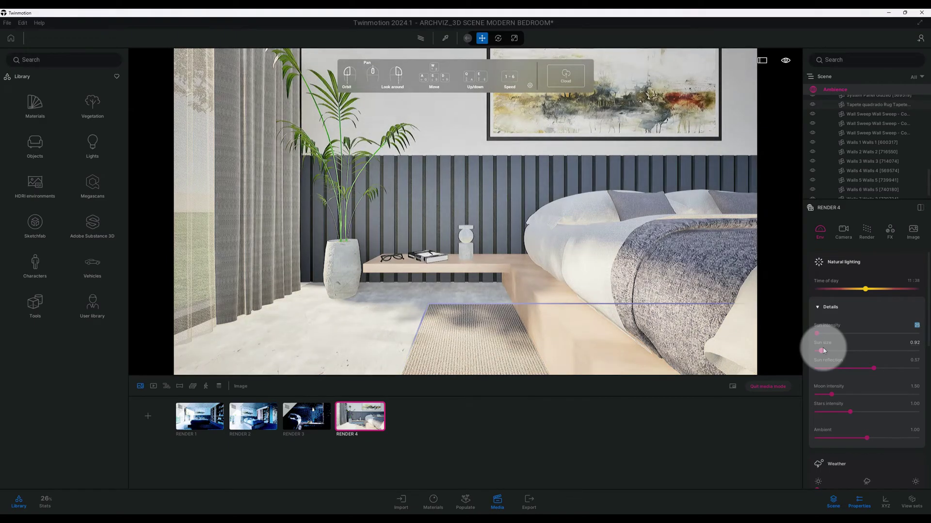
{"action": "left_click", "coordinate": [912, 344]}
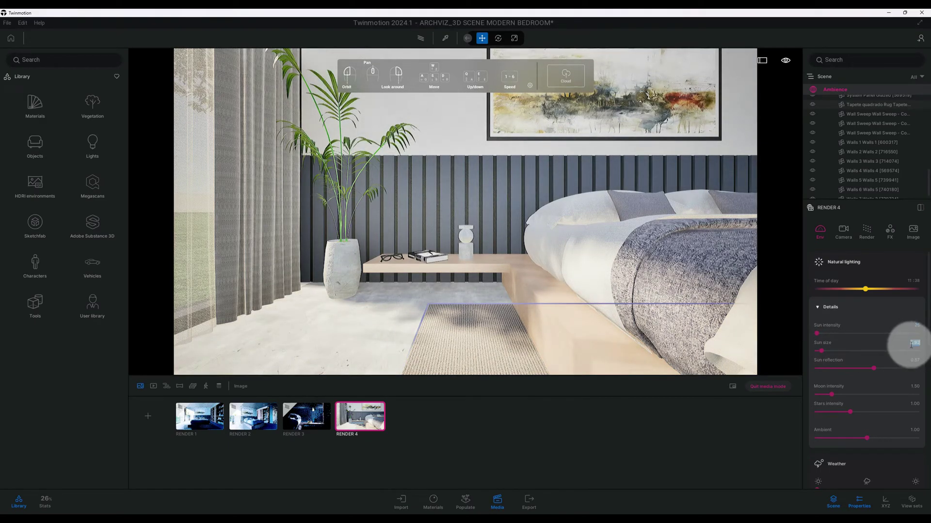
{"action": "type", "text": "0.50"}
{"action": "key", "text": "Return"}
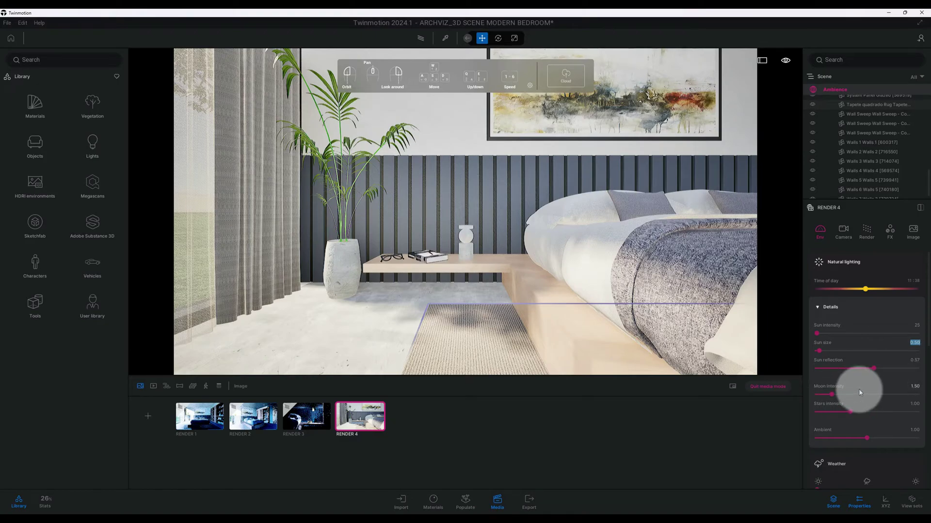
{"action": "scroll", "coordinate": [858, 389], "scroll_direction": "down", "scroll_amount": 1}
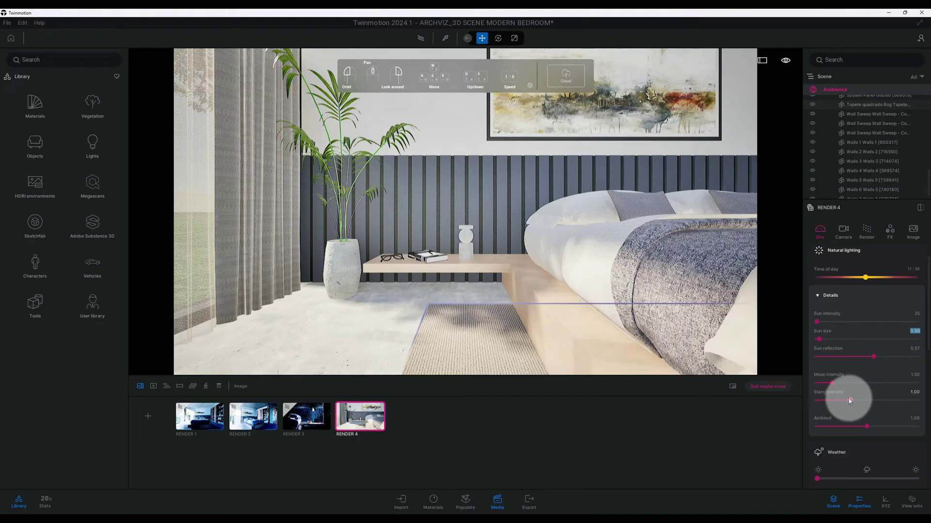
{"action": "scroll", "coordinate": [851, 399], "scroll_direction": "down", "scroll_amount": 2}
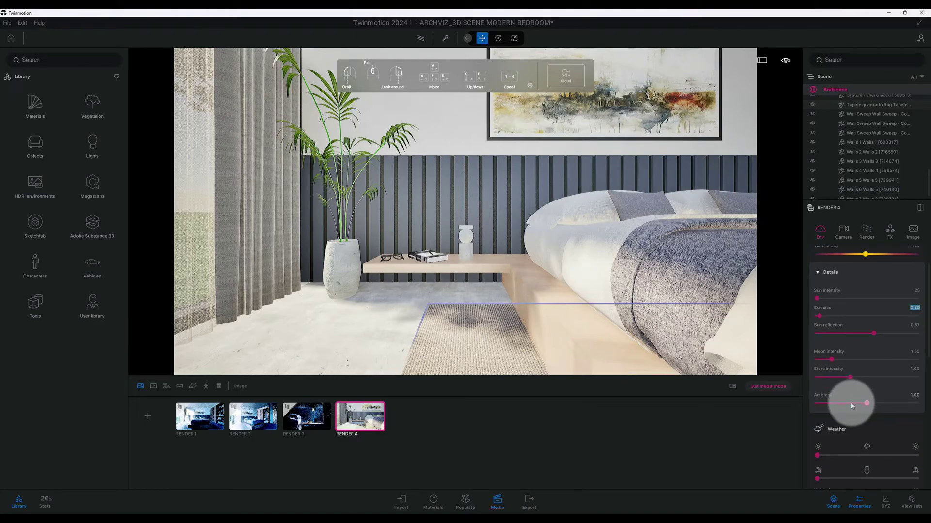
{"action": "left_click", "coordinate": [914, 395]}
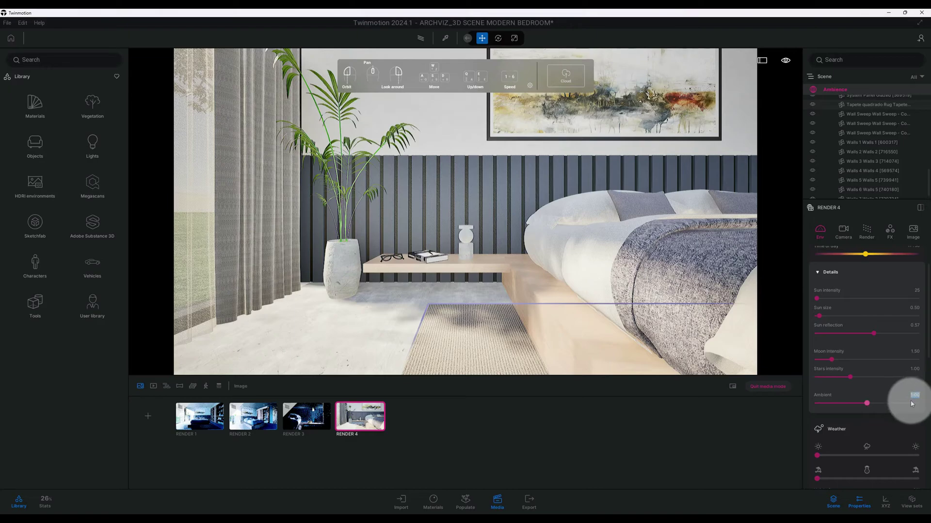
{"action": "type", "text": "2"}
{"action": "key", "text": "Return"}
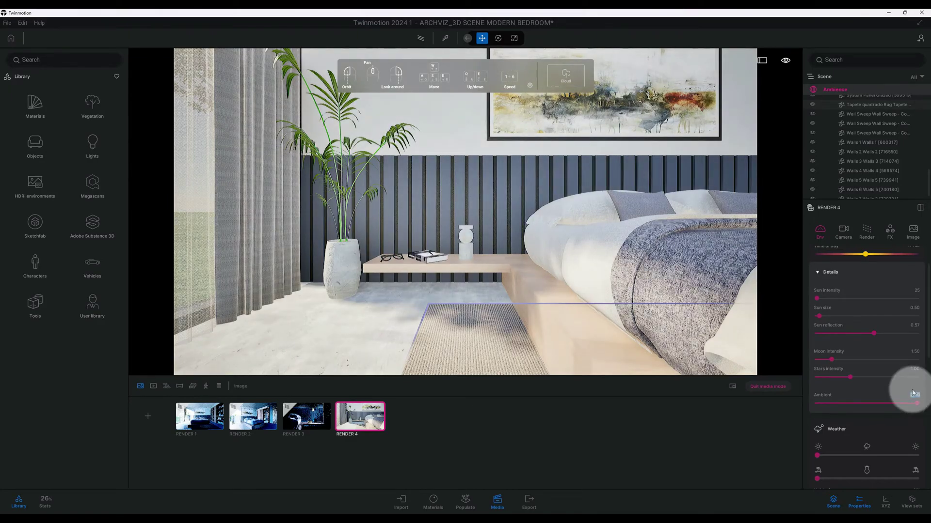
- Set the Location's sun north offset to 11°
{"action": "scroll", "coordinate": [894, 377], "scroll_direction": "down", "scroll_amount": 5}
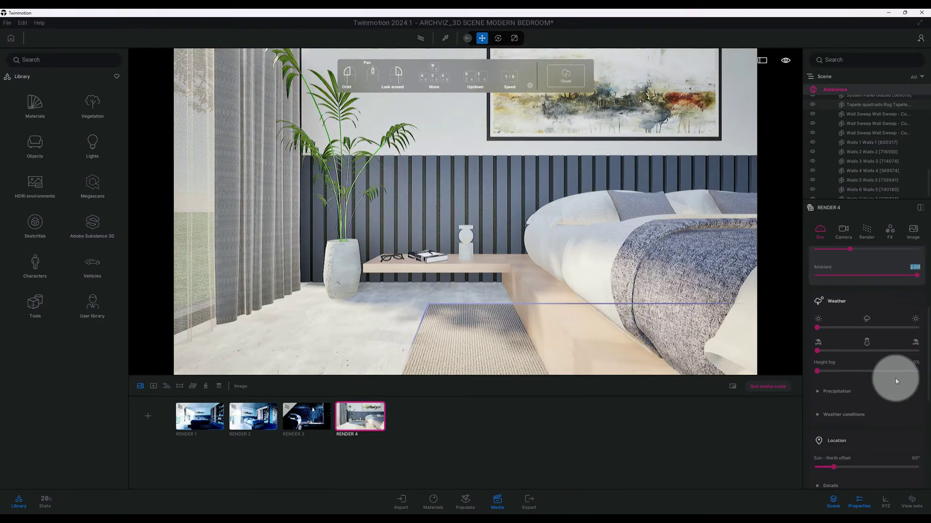
{"action": "scroll", "coordinate": [895, 377], "scroll_direction": "down", "scroll_amount": 1}
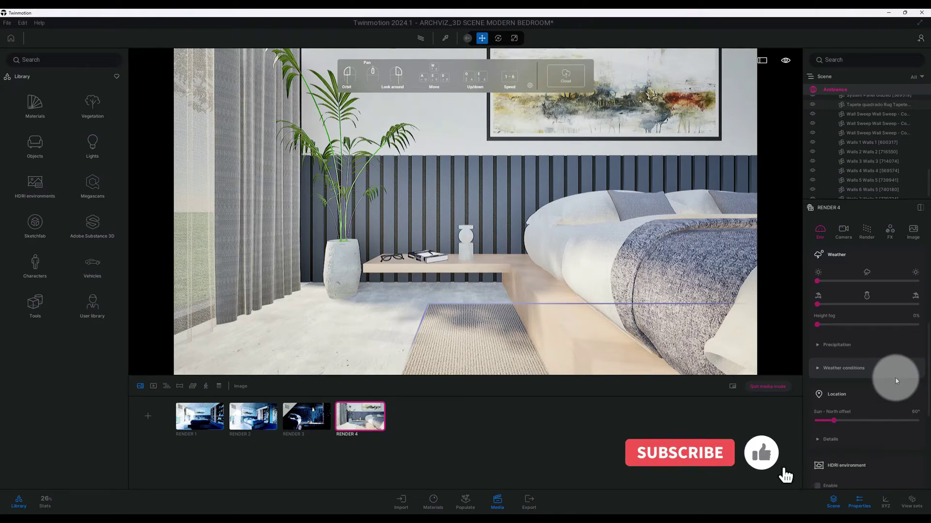
{"action": "scroll", "coordinate": [895, 377], "scroll_direction": "down", "scroll_amount": 3}
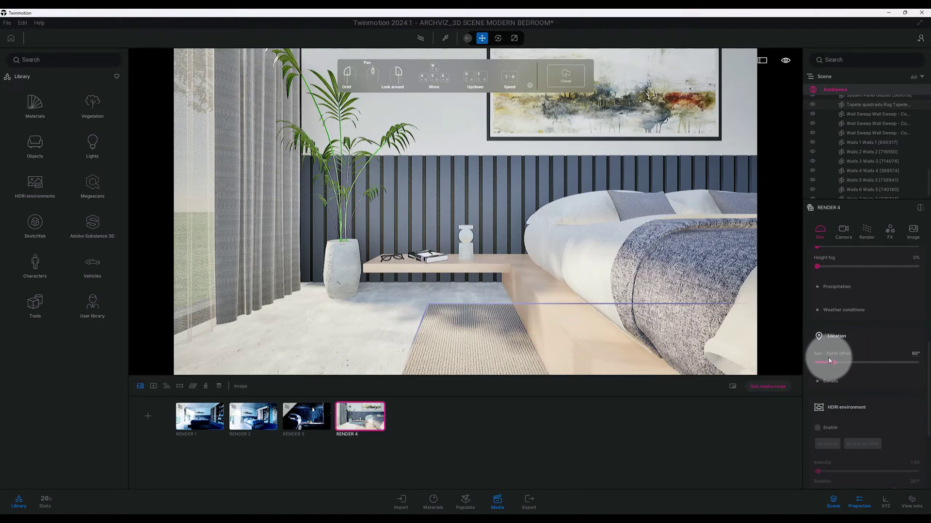
{"action": "left_click", "coordinate": [915, 355]}
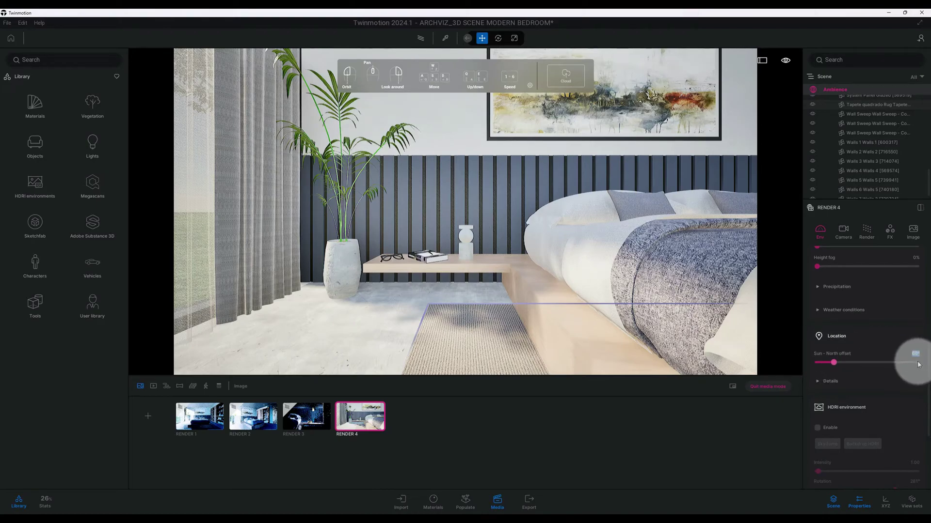
{"action": "type", "text": "10"}
{"action": "key", "text": "Return"}
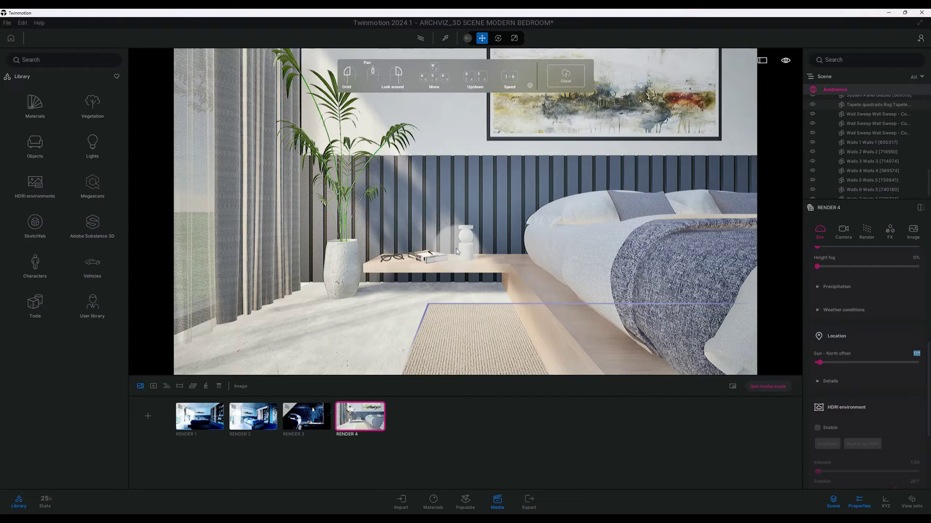
{"action": "left_click", "coordinate": [849, 380]}
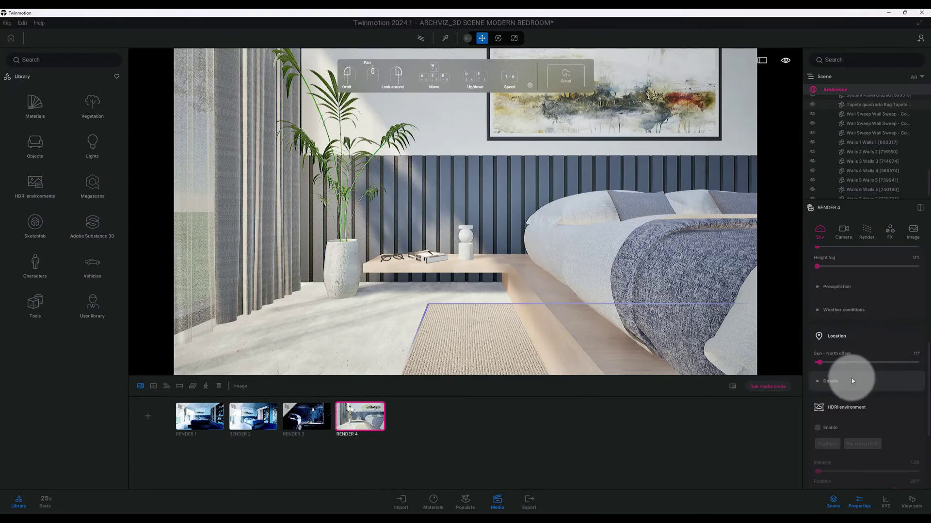
- Check the location details, then move down to the HDRI environment, leaving it disabled
{"action": "left_click", "coordinate": [849, 378]}
{"action": "scroll", "coordinate": [846, 374], "scroll_direction": "down", "scroll_amount": 2}
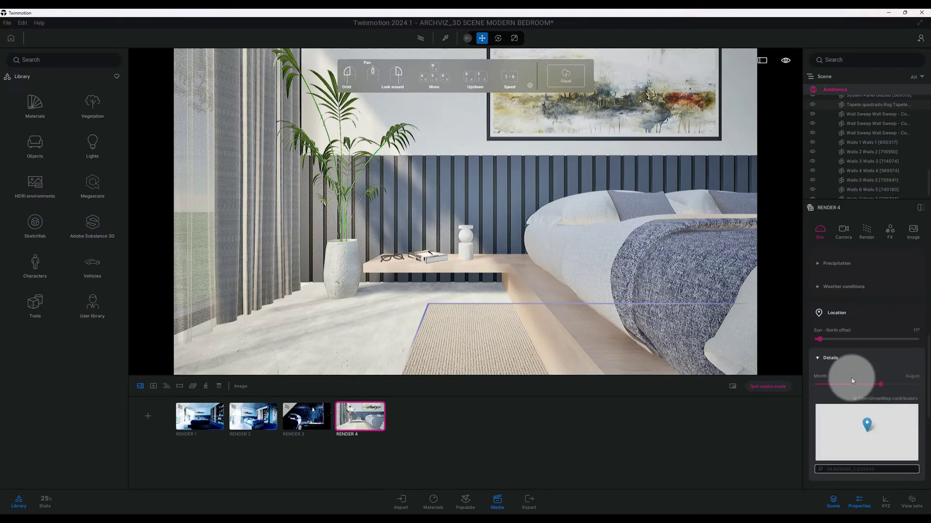
{"action": "left_click", "coordinate": [829, 351]}
{"action": "scroll", "coordinate": [860, 354], "scroll_direction": "down", "scroll_amount": 2}
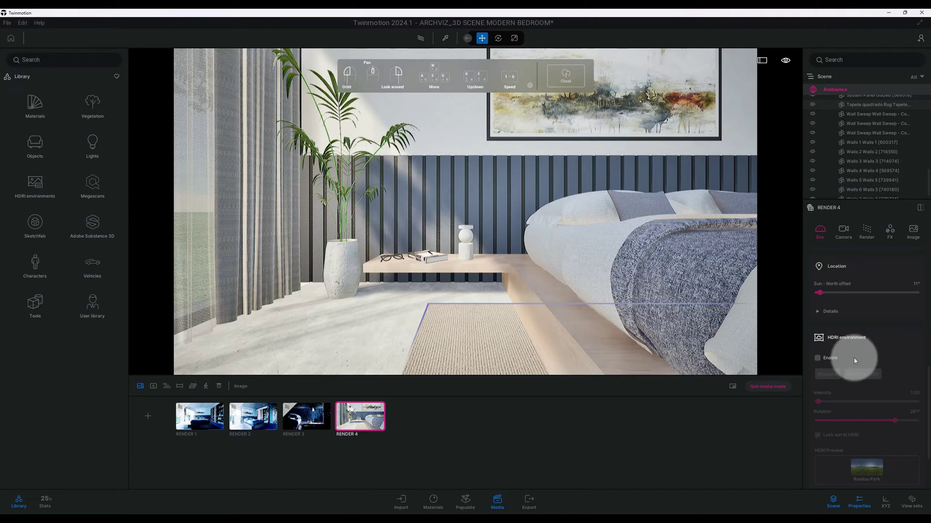
{"action": "scroll", "coordinate": [856, 357], "scroll_direction": "down", "scroll_amount": 3}
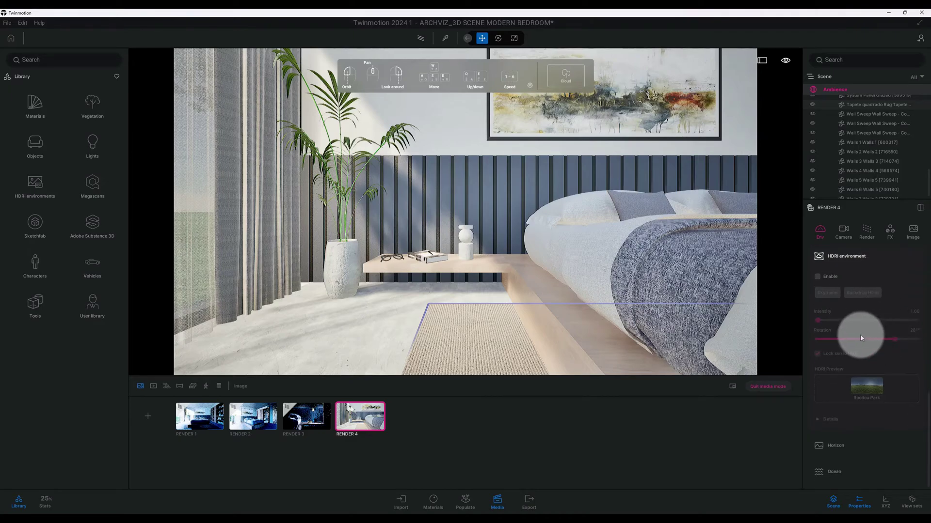
{"action": "scroll", "coordinate": [838, 395], "scroll_direction": "up", "scroll_amount": 2}
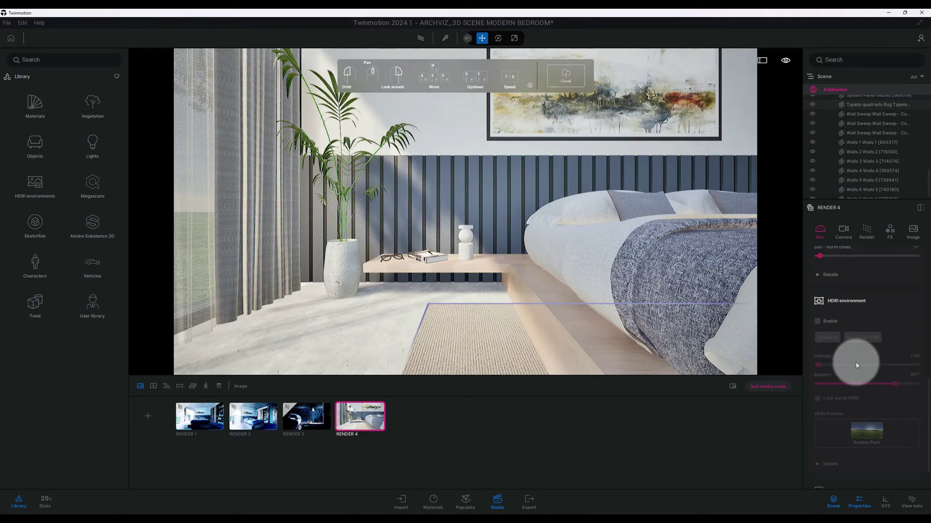
- In Render 4's camera settings, set exposure 2.75 and white balance 4500K, and enable local exposure
{"action": "left_click", "coordinate": [843, 232]}
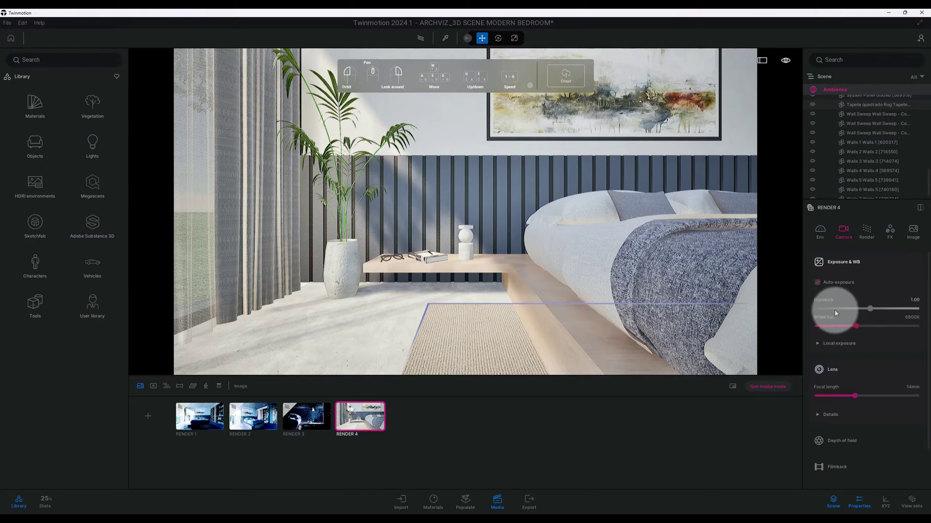
{"action": "left_click", "coordinate": [915, 303]}
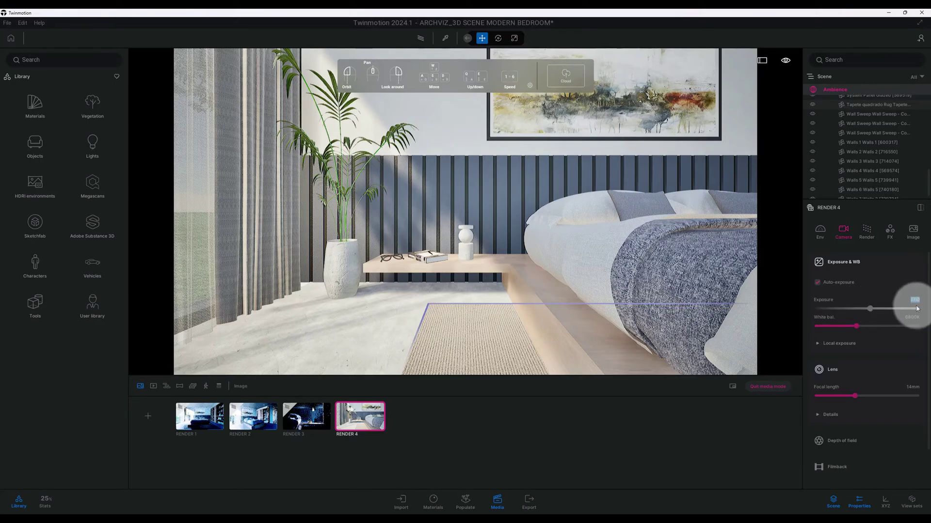
{"action": "type", "text": "2.75"}
{"action": "key", "text": "Return"}
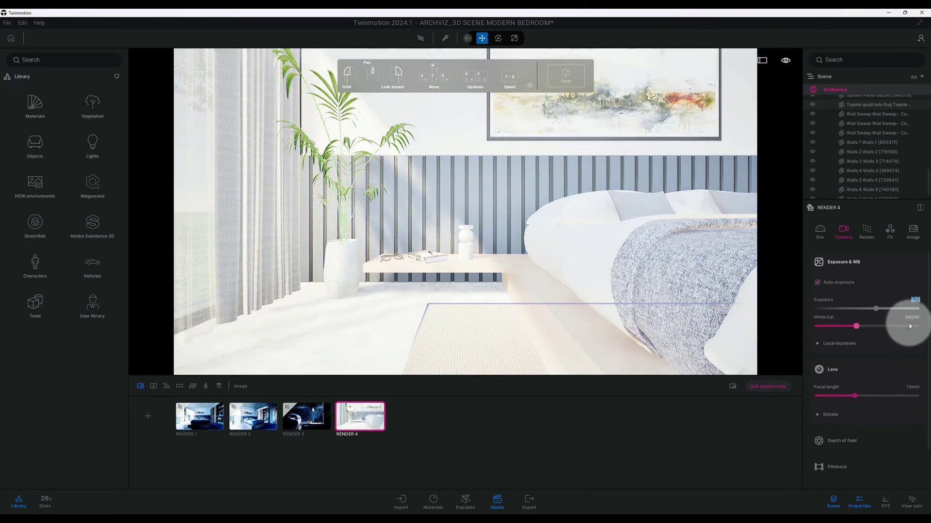
{"action": "left_click", "coordinate": [911, 317]}
{"action": "type", "text": "45"}
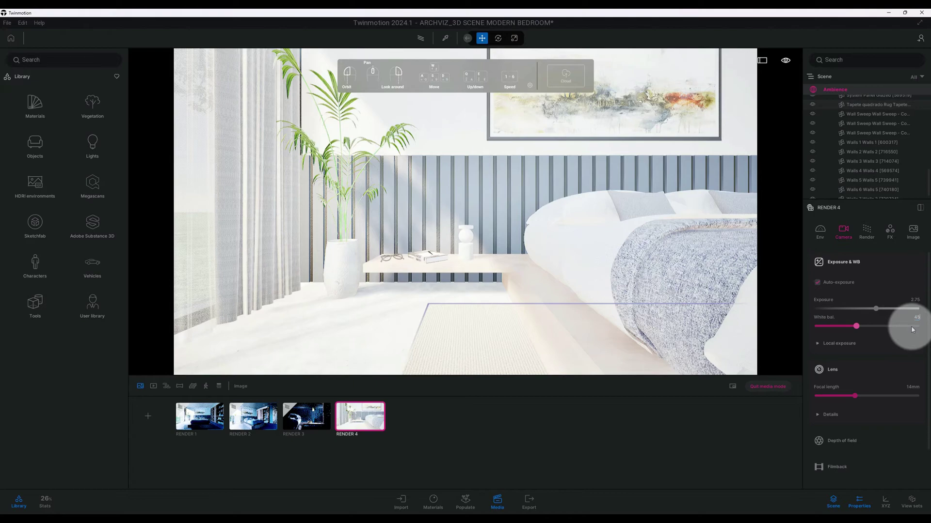
{"action": "type", "text": "00"}
{"action": "key", "text": "Return"}
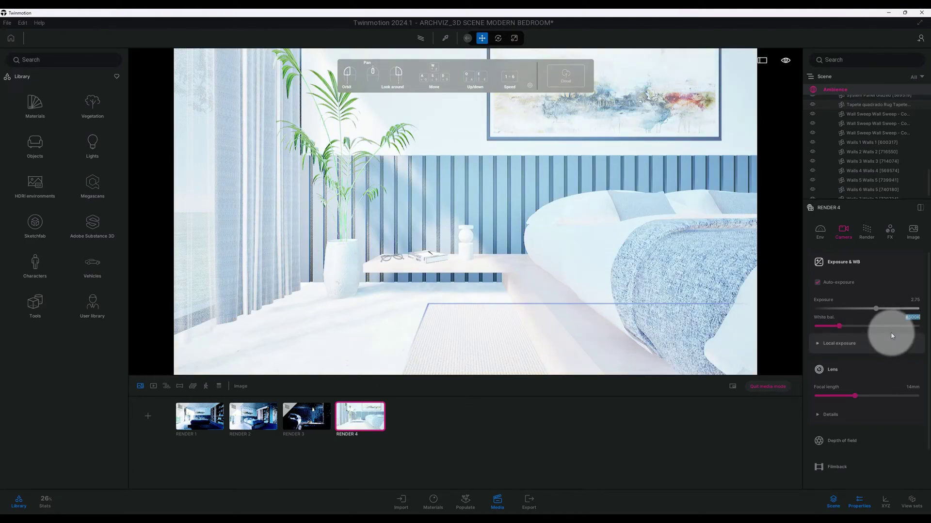
{"action": "left_click", "coordinate": [871, 342]}
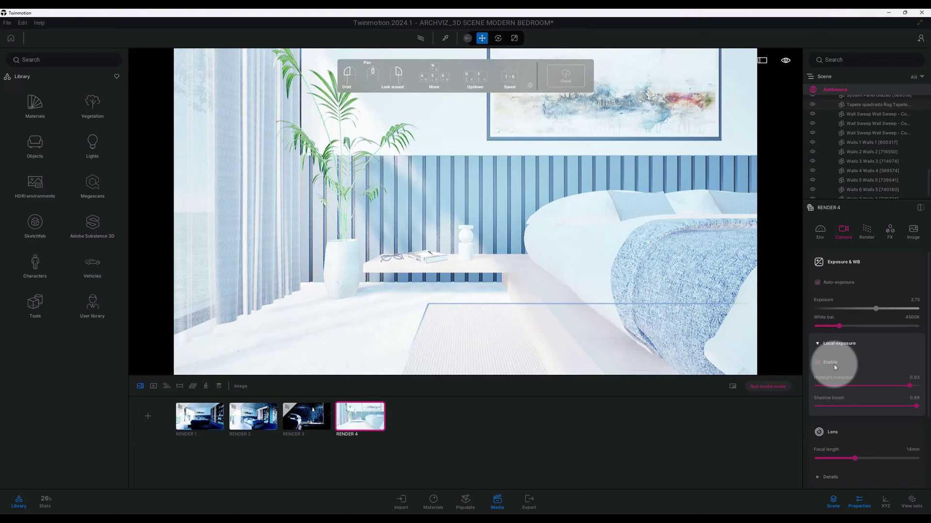
{"action": "left_click", "coordinate": [835, 366]}
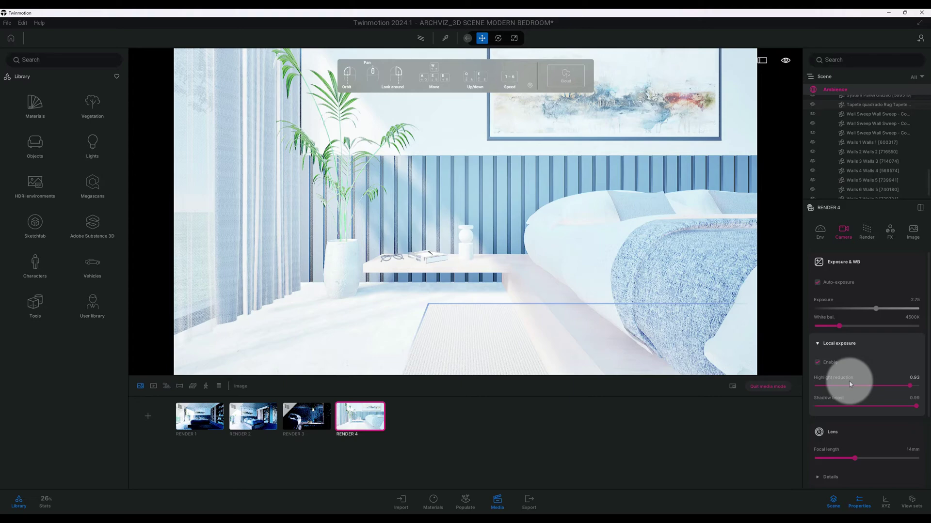
- Set the lens focal length to 18mm
{"action": "left_click", "coordinate": [825, 344]}
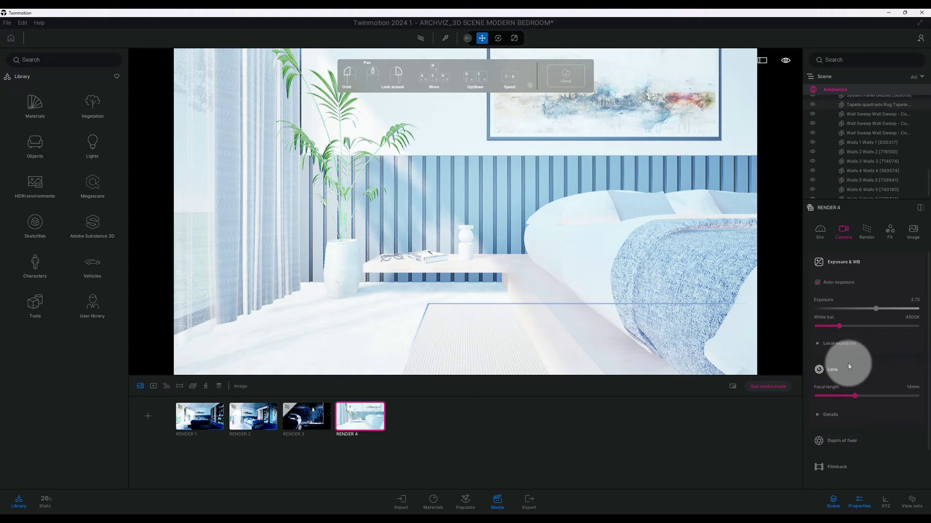
{"action": "scroll", "coordinate": [848, 367], "scroll_direction": "down", "scroll_amount": 1}
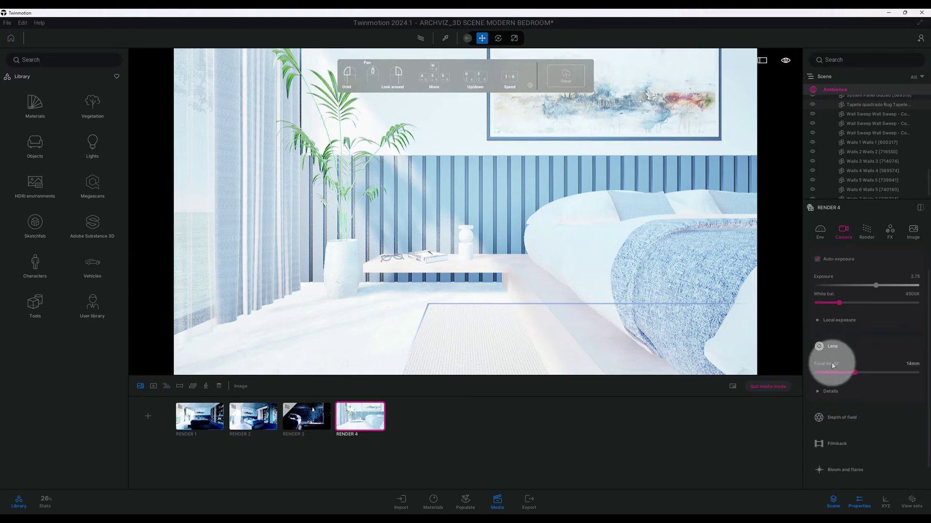
{"action": "left_click", "coordinate": [901, 365]}
{"action": "type", "text": "18"}
{"action": "key", "text": "Return"}
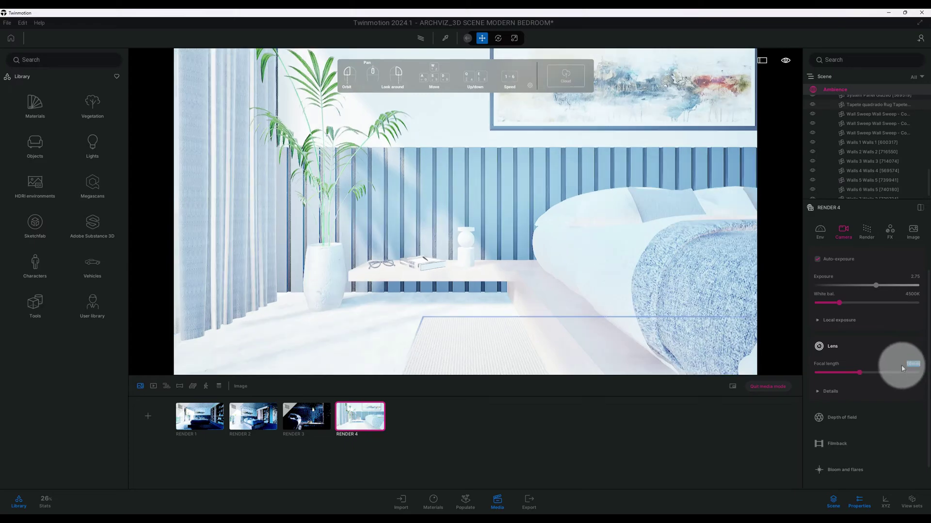
- In lens details, set vignetting 25%, sharpness 15% and chromatic aberration 1%
{"action": "left_click", "coordinate": [828, 390]}
{"action": "scroll", "coordinate": [851, 388], "scroll_direction": "down", "scroll_amount": 2}
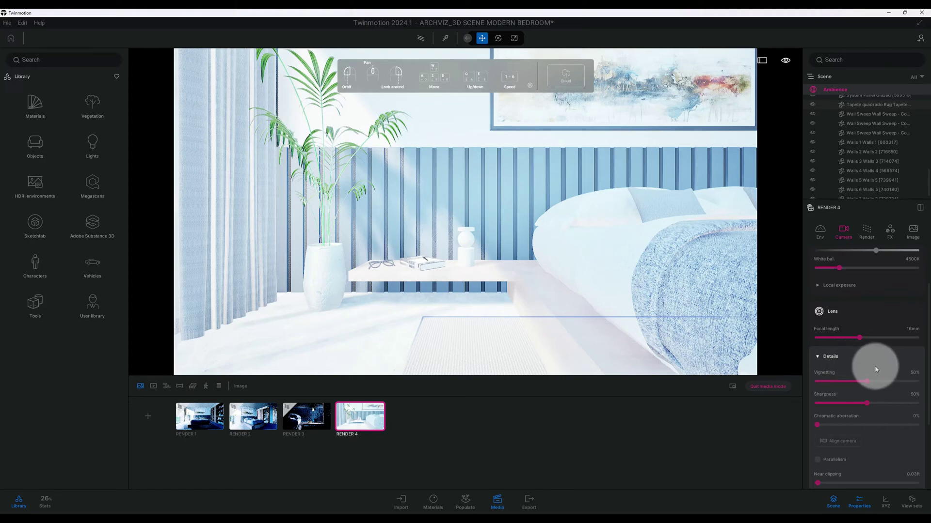
{"action": "left_click", "coordinate": [914, 373]}
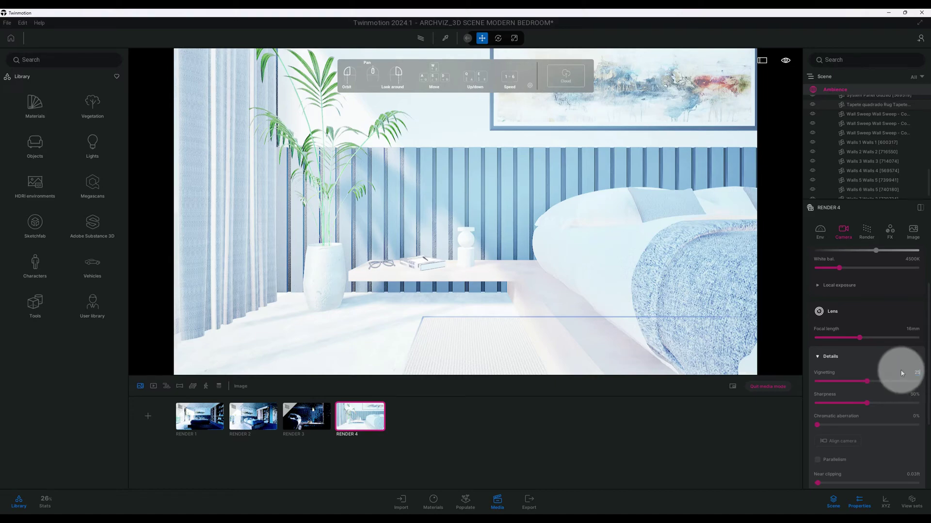
{"action": "key", "text": "Return"}
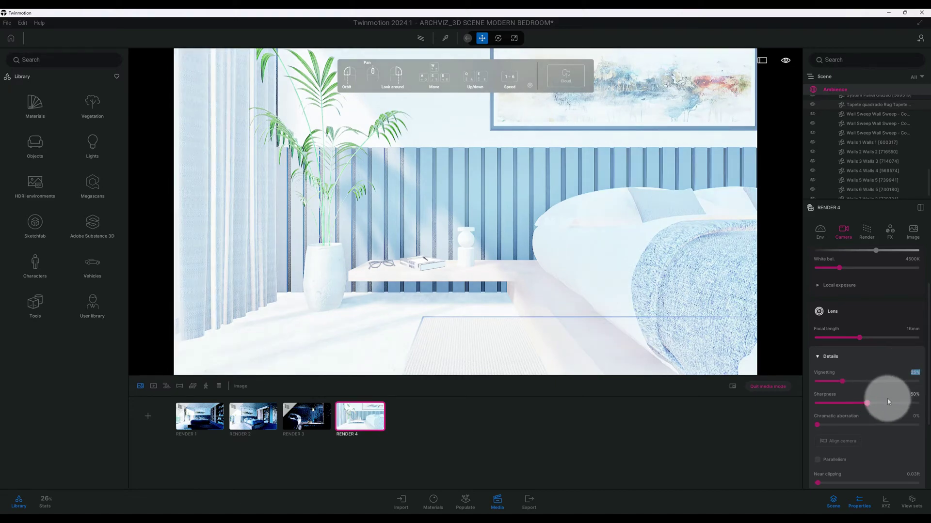
{"action": "key", "text": "Tab"}
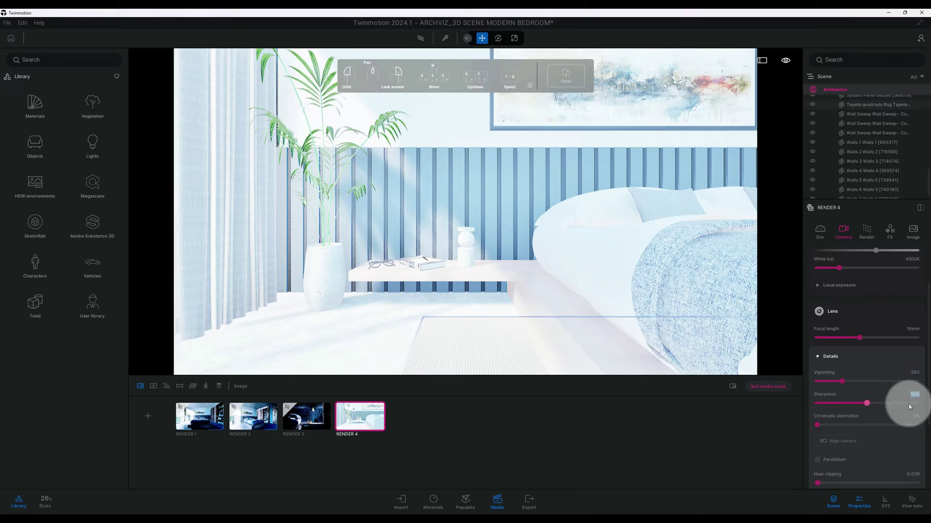
{"action": "type", "text": "15"}
{"action": "key", "text": "Return"}
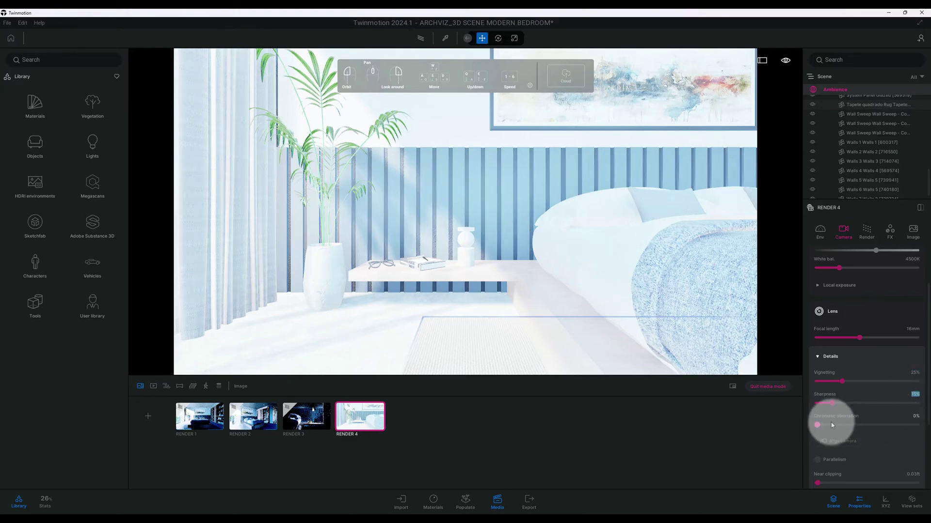
{"action": "left_click", "coordinate": [914, 417]}
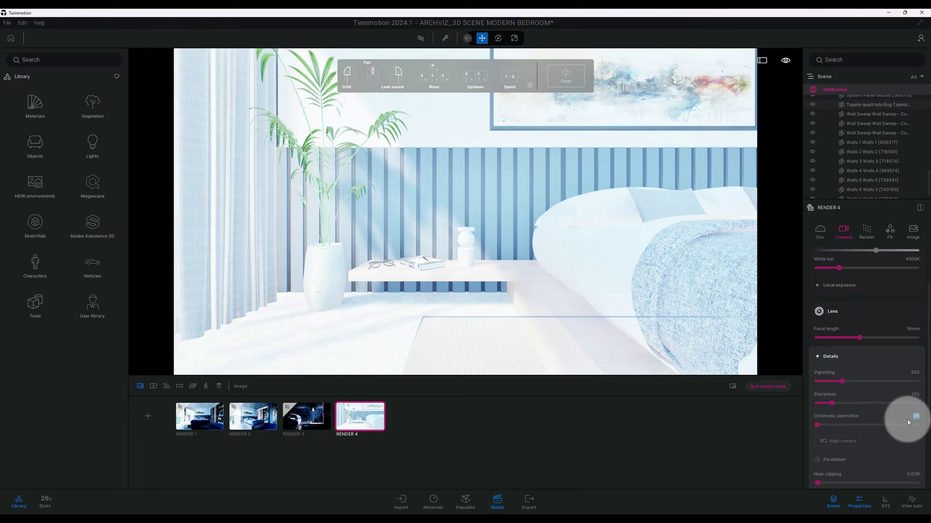
{"action": "type", "text": "1"}
{"action": "key", "text": "Return"}
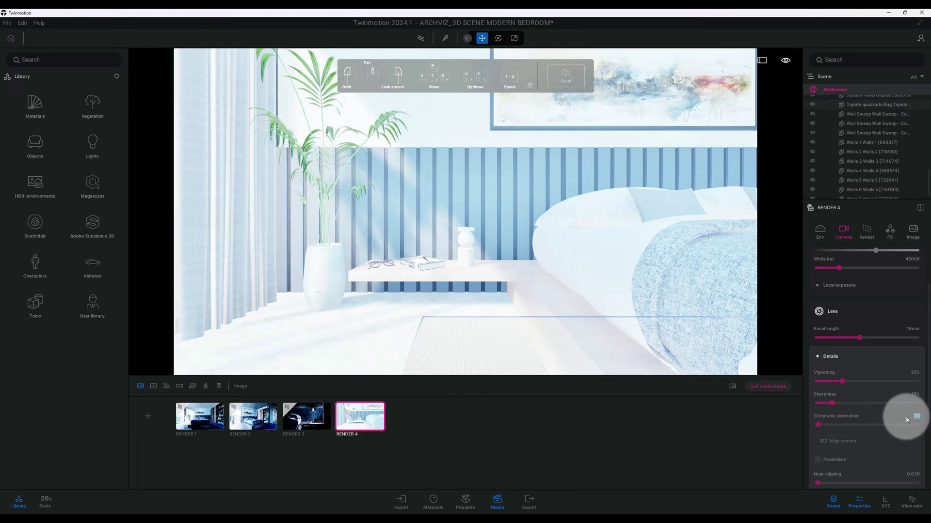
- Turn on parallelism correction for the lens
{"action": "scroll", "coordinate": [882, 412], "scroll_direction": "down", "scroll_amount": 1}
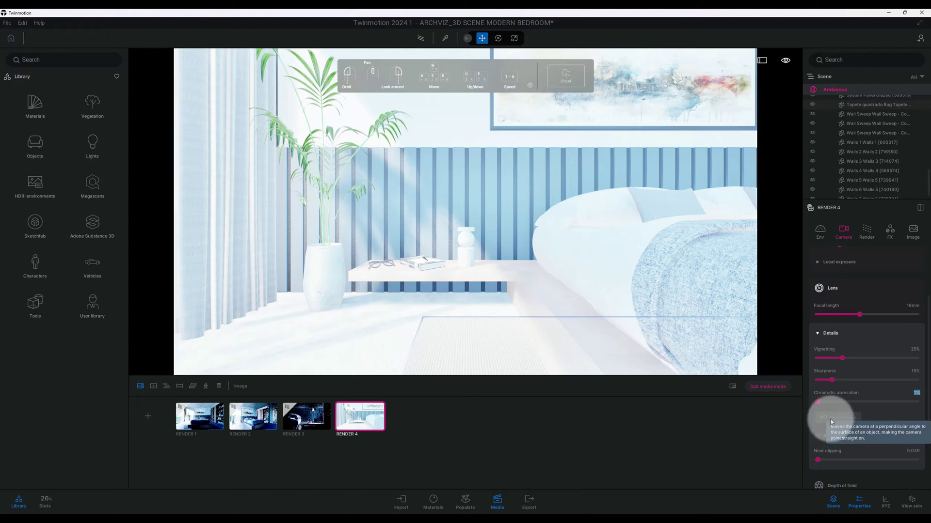
{"action": "left_click", "coordinate": [818, 438]}
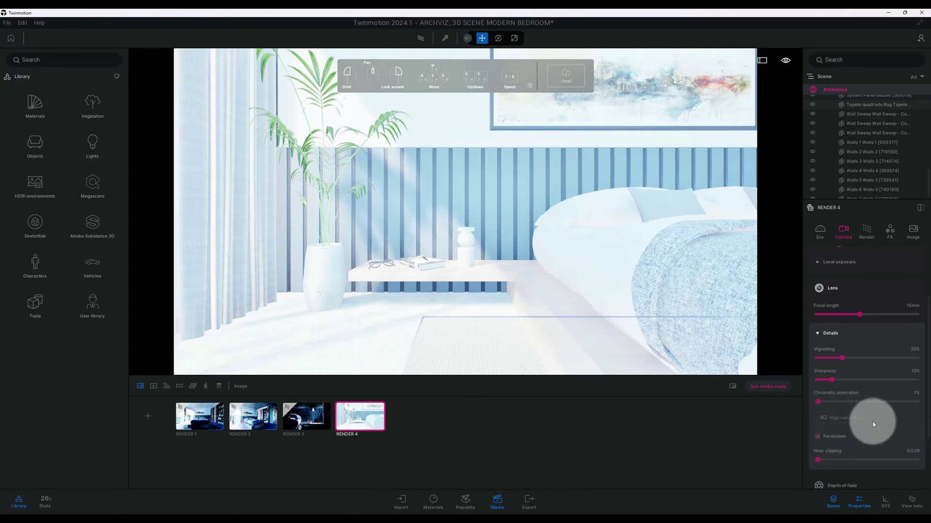
{"action": "scroll", "coordinate": [851, 417], "scroll_direction": "down", "scroll_amount": 2}
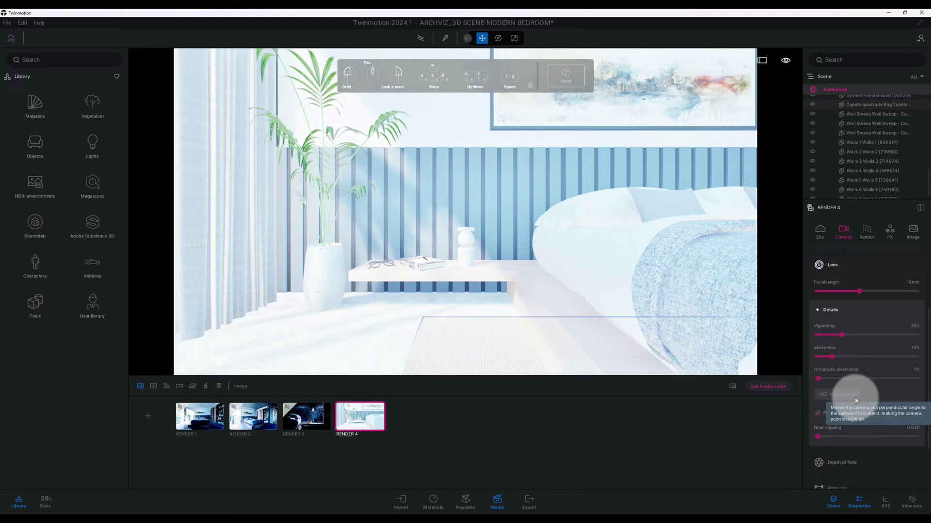
{"action": "scroll", "coordinate": [873, 402], "scroll_direction": "down", "scroll_amount": 5}
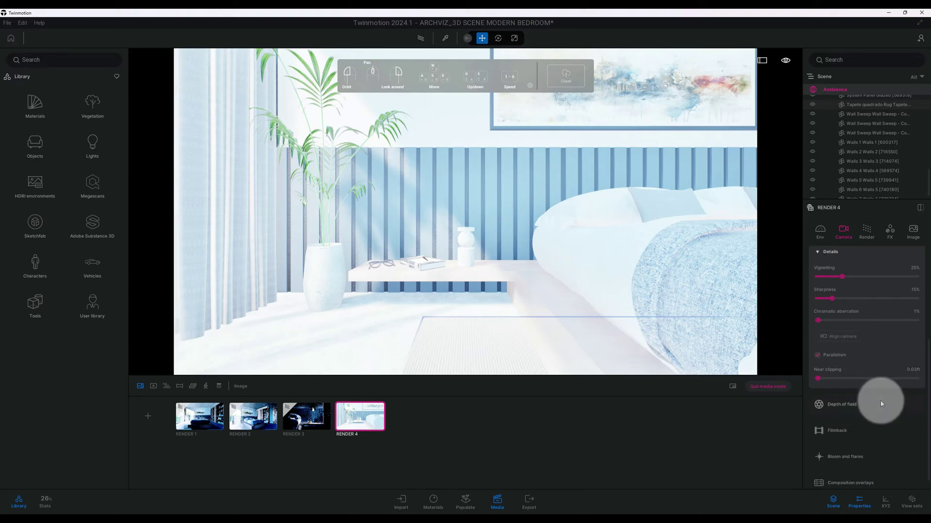
- Enable depth of field and pick a focus point at 5.06ft, with aperture 3.0 and bokeh shape 10
{"action": "left_click", "coordinate": [879, 406]}
{"action": "scroll", "coordinate": [871, 400], "scroll_direction": "down", "scroll_amount": 3}
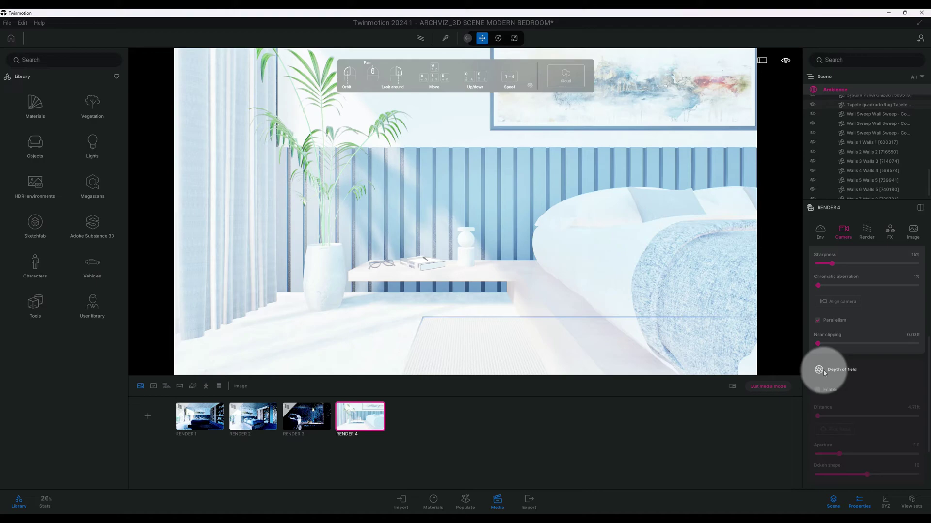
{"action": "left_click", "coordinate": [818, 390]}
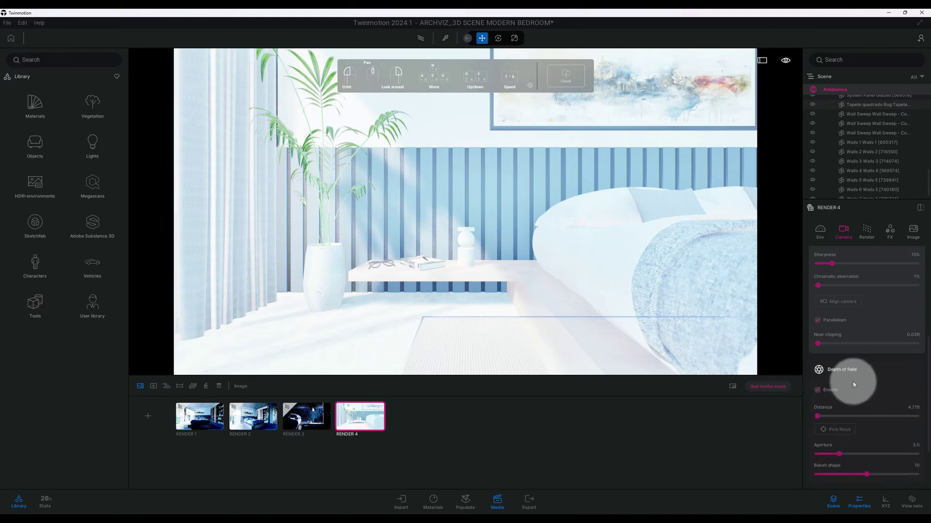
{"action": "scroll", "coordinate": [861, 376], "scroll_direction": "down", "scroll_amount": 2}
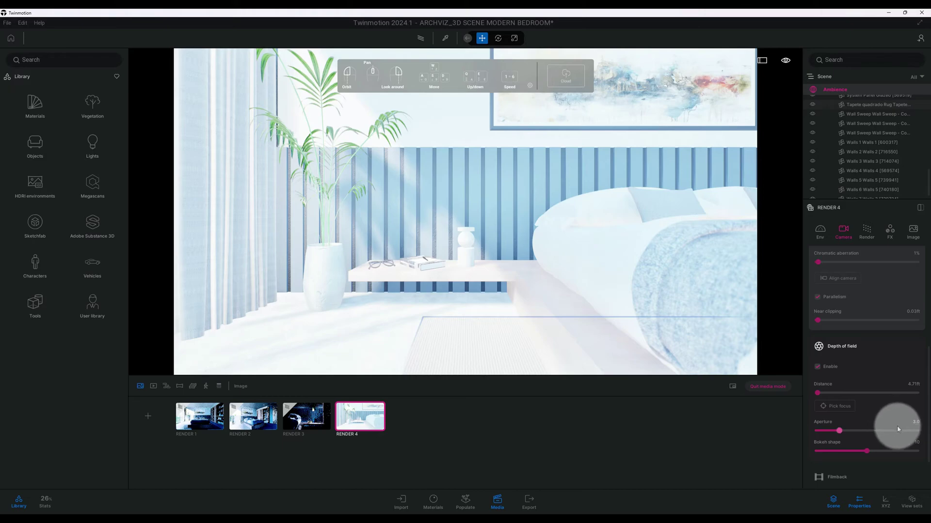
{"action": "left_click", "coordinate": [834, 406]}
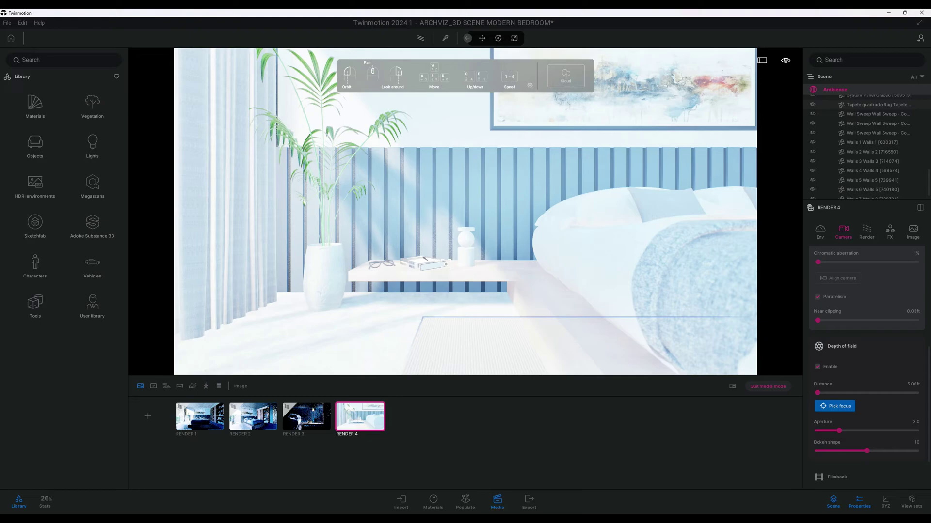
{"action": "scroll", "coordinate": [876, 386], "scroll_direction": "down", "scroll_amount": 3}
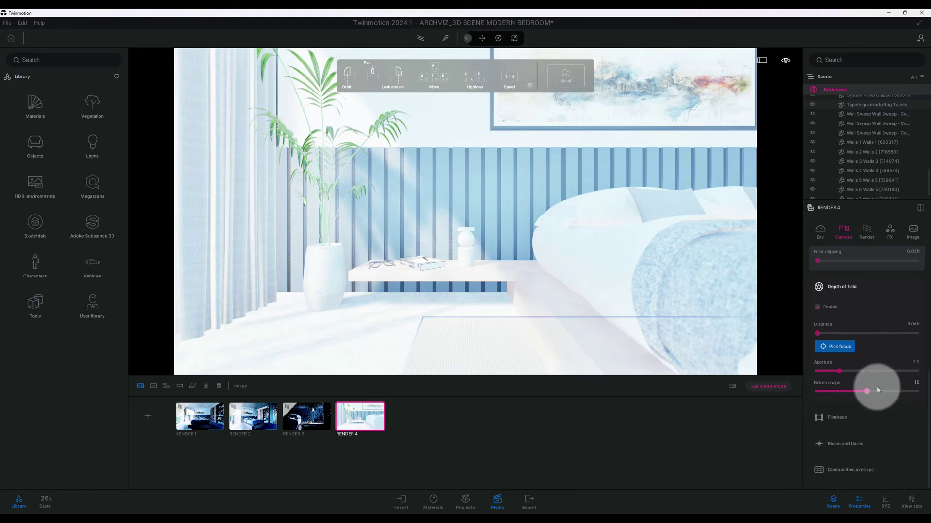
{"action": "left_click", "coordinate": [869, 419]}
- Enable filmback with the 16:9 Digital Film preset, checking sensor size 23.76 × 13.36mm
{"action": "scroll", "coordinate": [868, 416], "scroll_direction": "down", "scroll_amount": 3}
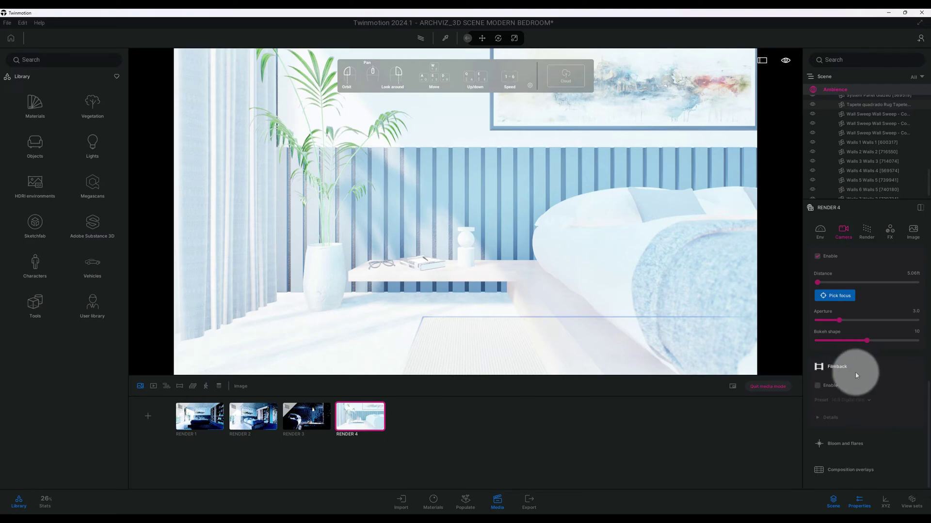
{"action": "left_click", "coordinate": [817, 386]}
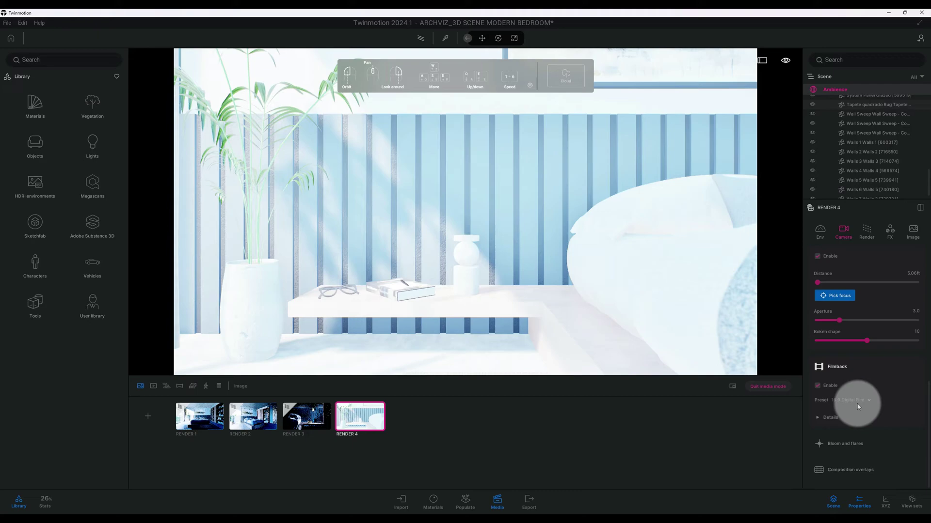
{"action": "left_click", "coordinate": [842, 416]}
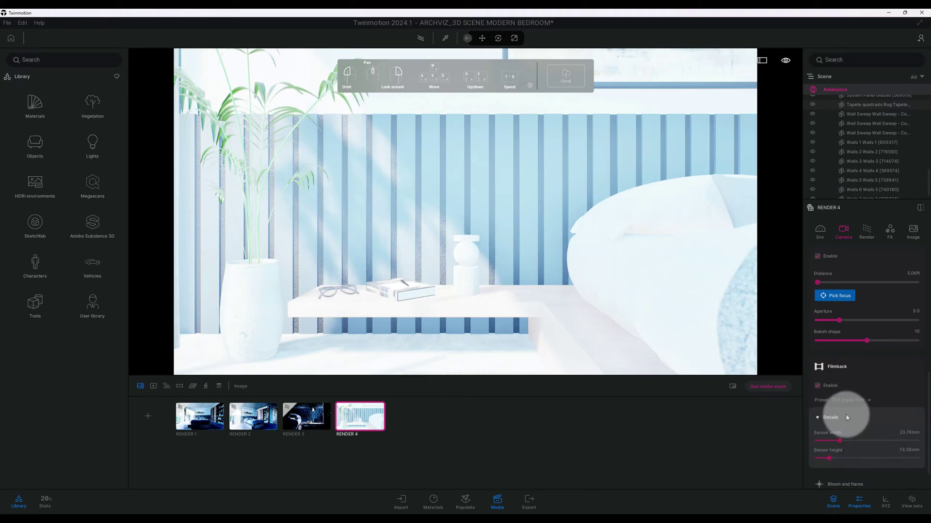
{"action": "left_click", "coordinate": [839, 418]}
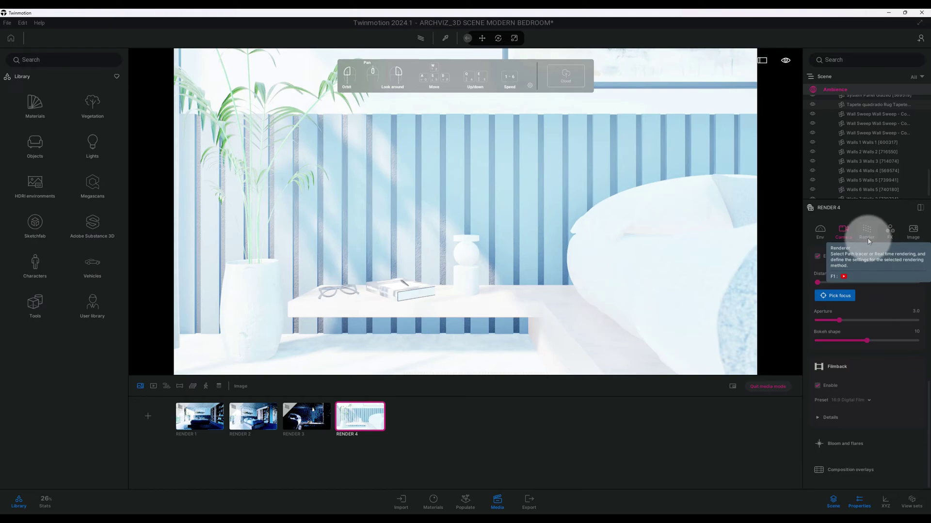
- In FX color grading, set contrast to 65% and saturation to 55%
{"action": "left_click", "coordinate": [890, 237]}
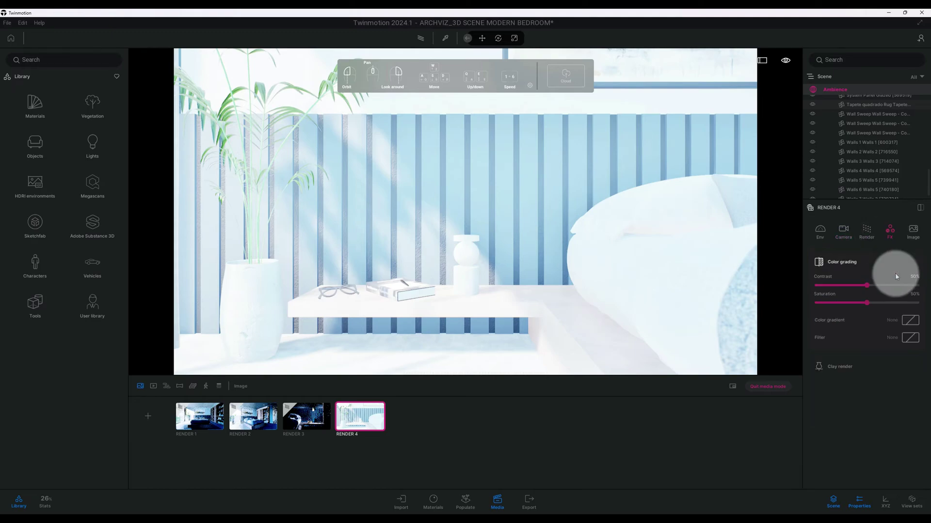
{"action": "left_click", "coordinate": [912, 277]}
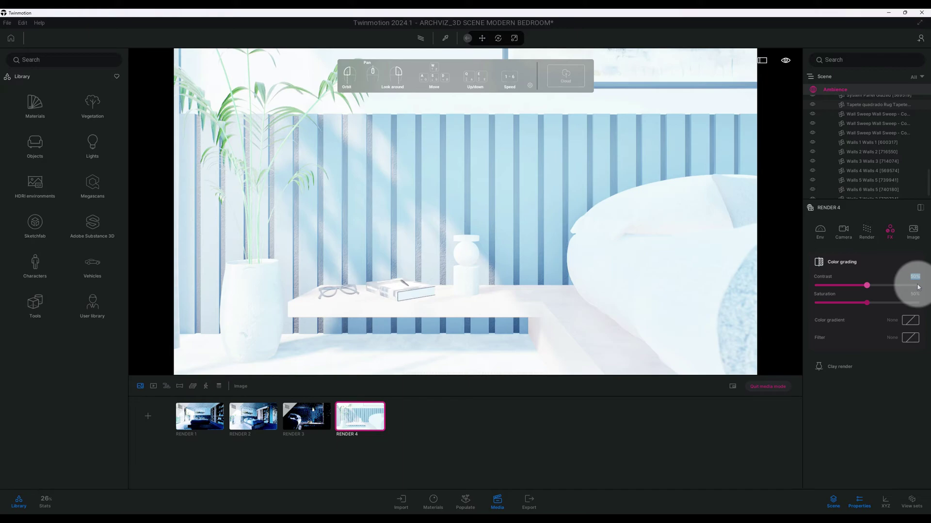
{"action": "type", "text": "65"}
{"action": "key", "text": "Return"}
{"action": "left_click", "coordinate": [915, 295]}
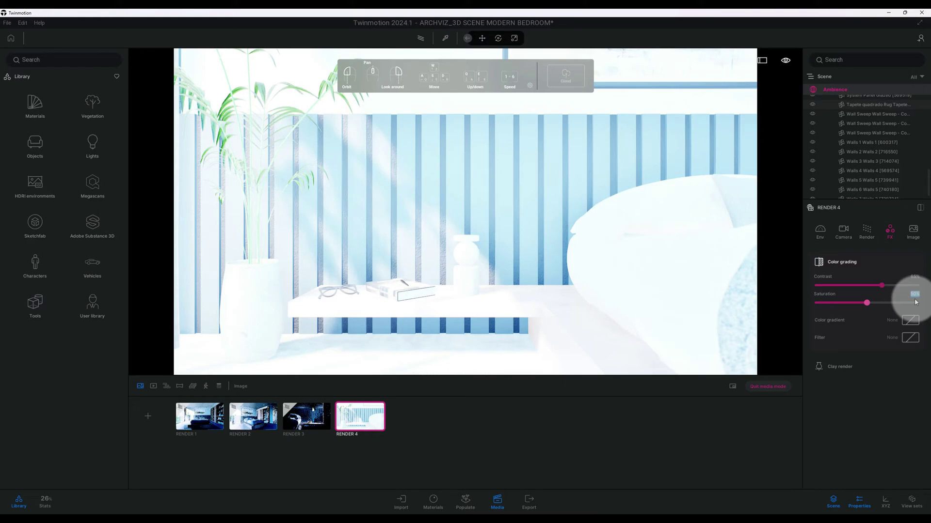
{"action": "type", "text": "55"}
{"action": "key", "text": "Return"}
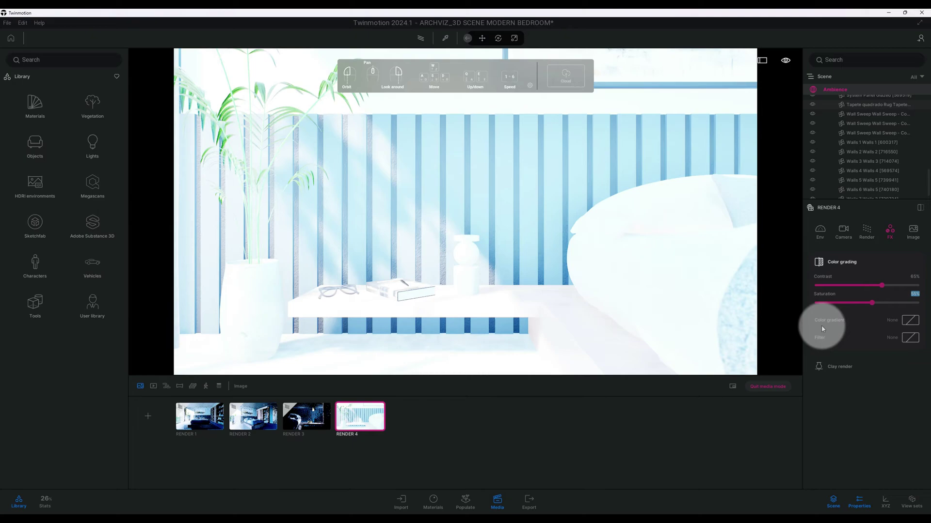
- Apply the Blue Tint color gradient preset and leave the filter set to None
{"action": "left_click", "coordinate": [911, 323]}
{"action": "scroll", "coordinate": [856, 344], "scroll_direction": "down", "scroll_amount": 1}
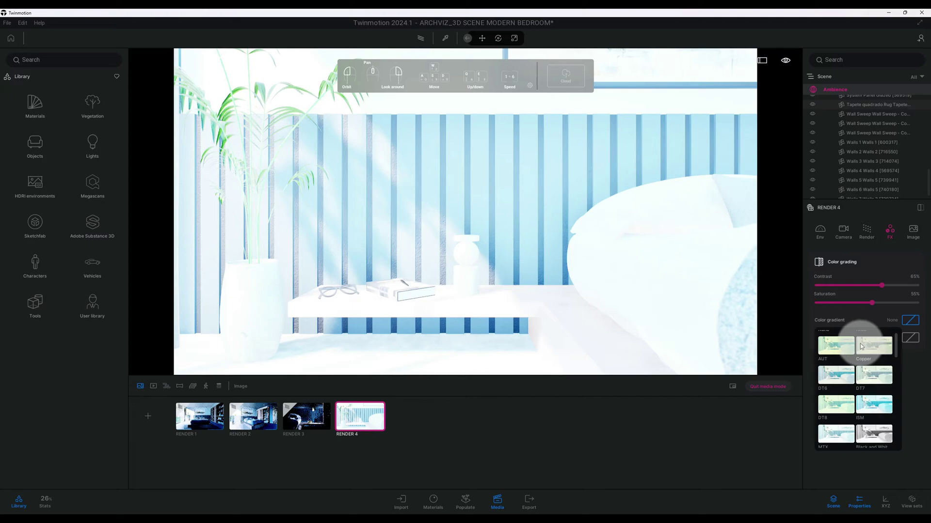
{"action": "scroll", "coordinate": [863, 349], "scroll_direction": "down", "scroll_amount": 2}
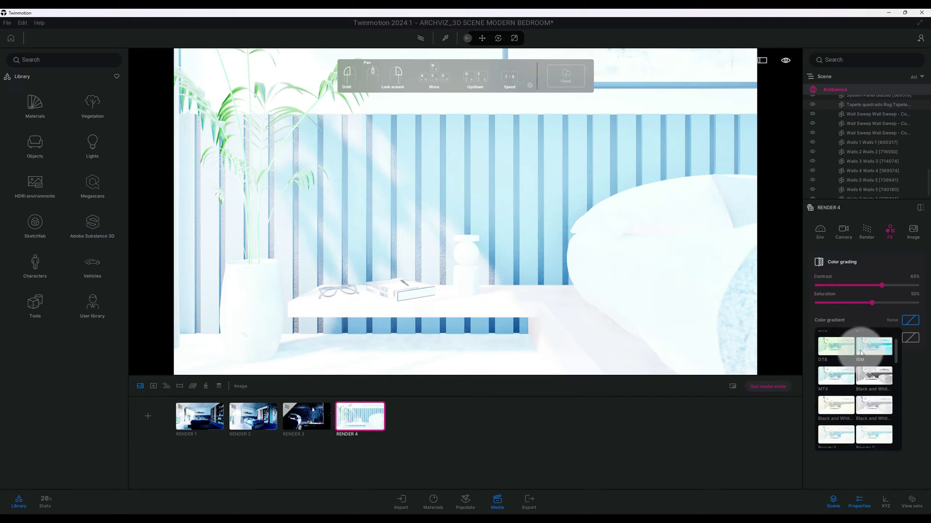
{"action": "scroll", "coordinate": [860, 353], "scroll_direction": "down", "scroll_amount": 1}
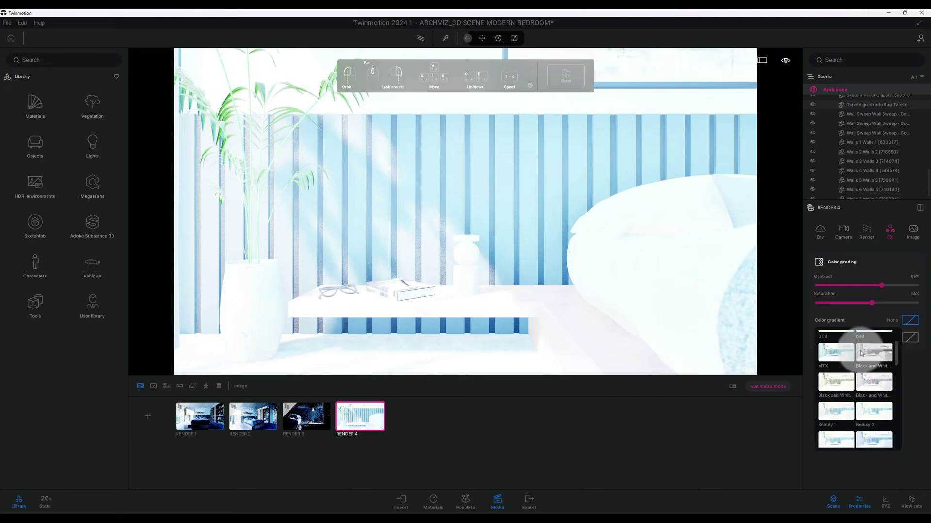
{"action": "scroll", "coordinate": [861, 353], "scroll_direction": "down", "scroll_amount": 1}
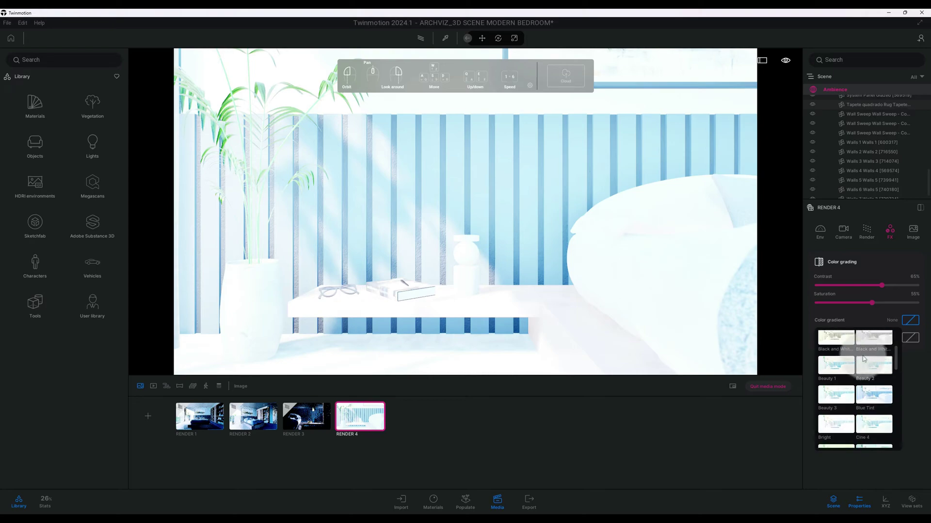
{"action": "scroll", "coordinate": [864, 378], "scroll_direction": "down", "scroll_amount": 1}
{"action": "left_click", "coordinate": [867, 399]}
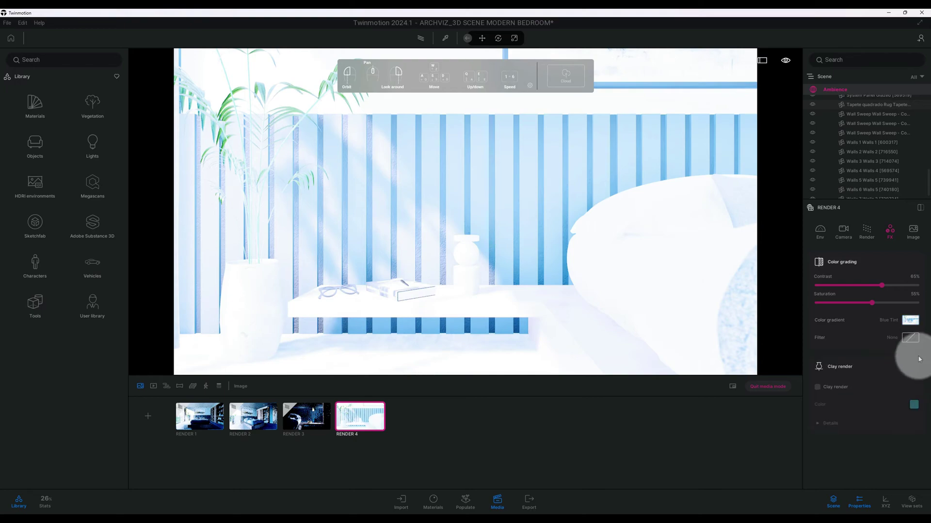
{"action": "left_click", "coordinate": [909, 338]}
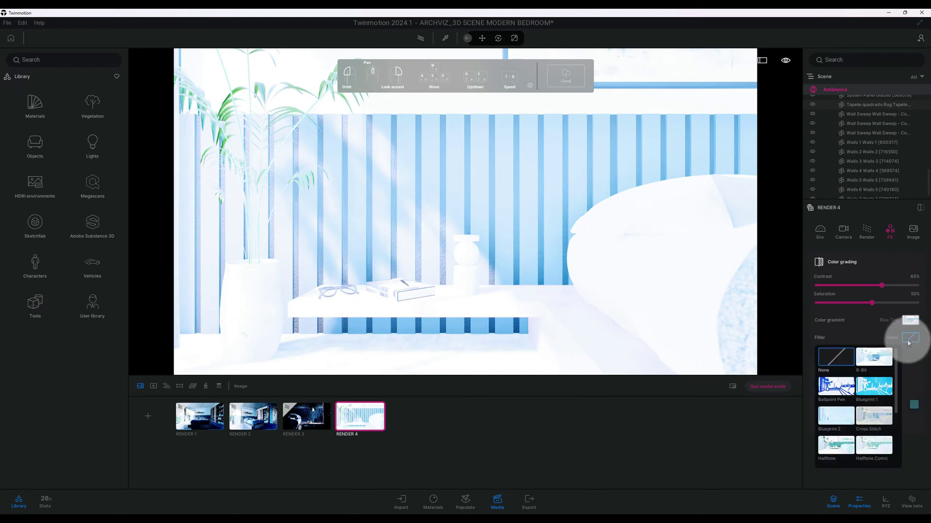
{"action": "left_click", "coordinate": [885, 337]}
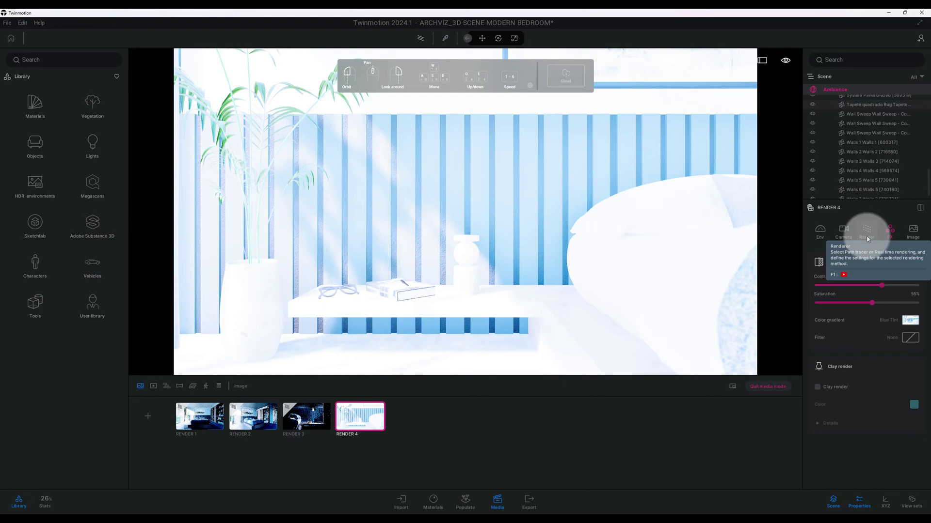
- Turn on tiled rendering in the Image format details
{"action": "left_click", "coordinate": [913, 231]}
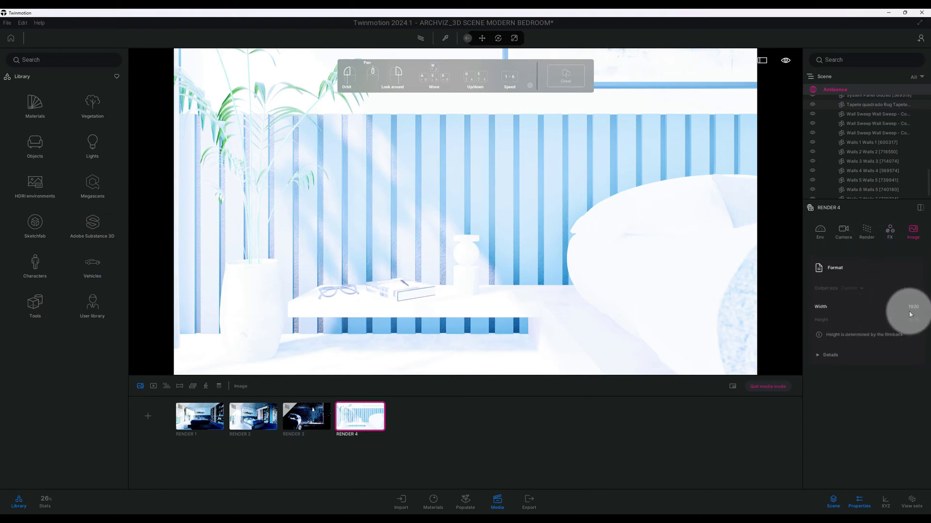
{"action": "left_click", "coordinate": [855, 355]}
{"action": "left_click", "coordinate": [818, 374]}
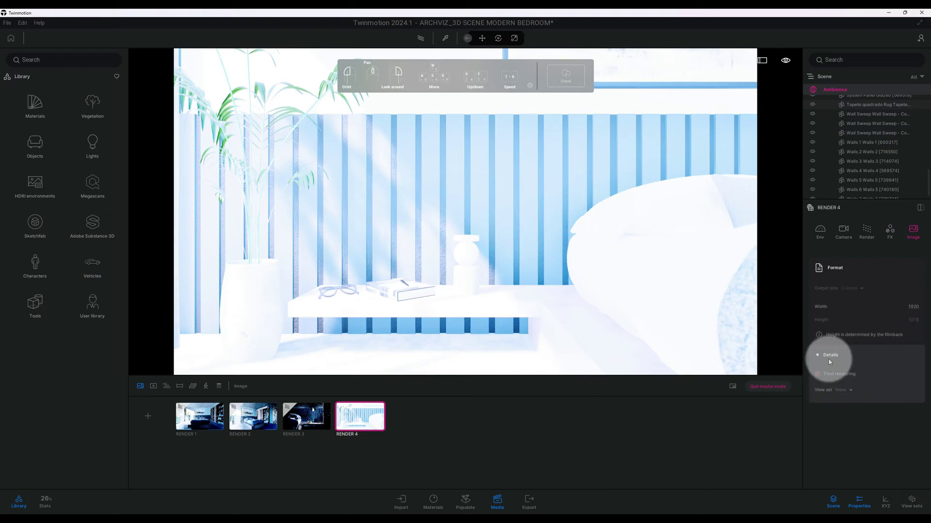
{"action": "left_click", "coordinate": [830, 356]}
{"action": "left_click", "coordinate": [867, 232]}
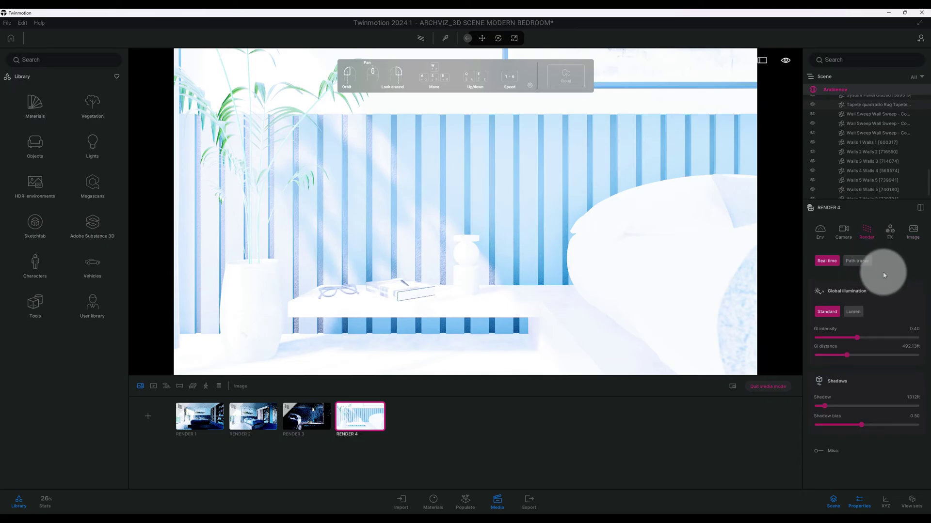
- Switch Render 4 to the High-quality path tracer with 200 samples per pixel and 25 max bounces
{"action": "left_click", "coordinate": [865, 262]}
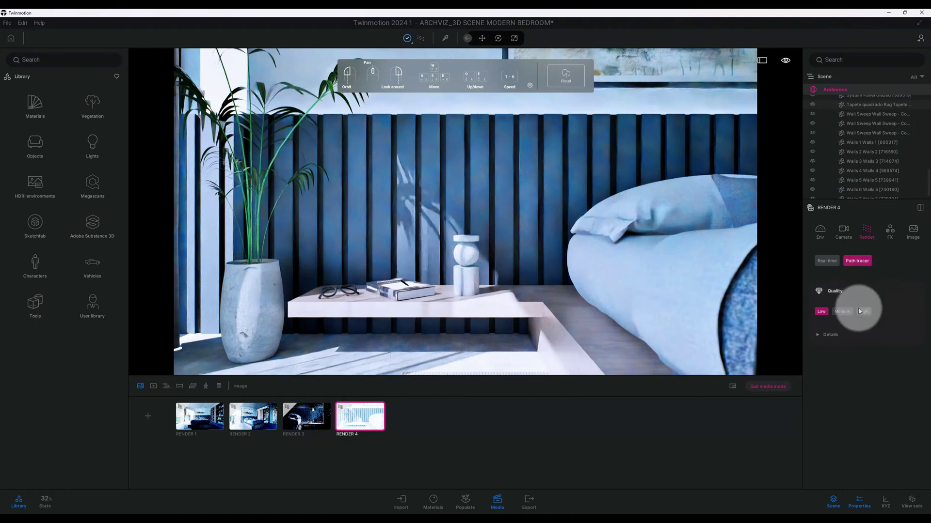
{"action": "left_click", "coordinate": [844, 336]}
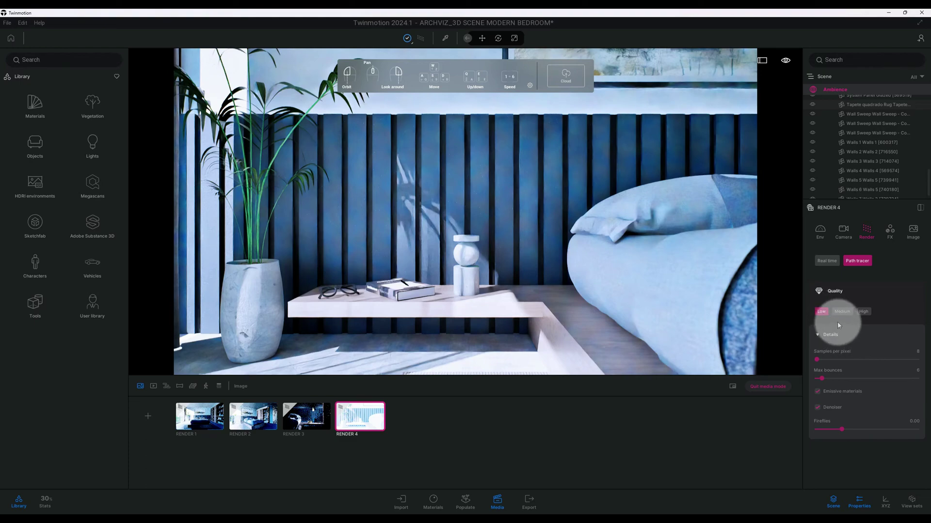
{"action": "left_click", "coordinate": [863, 312]}
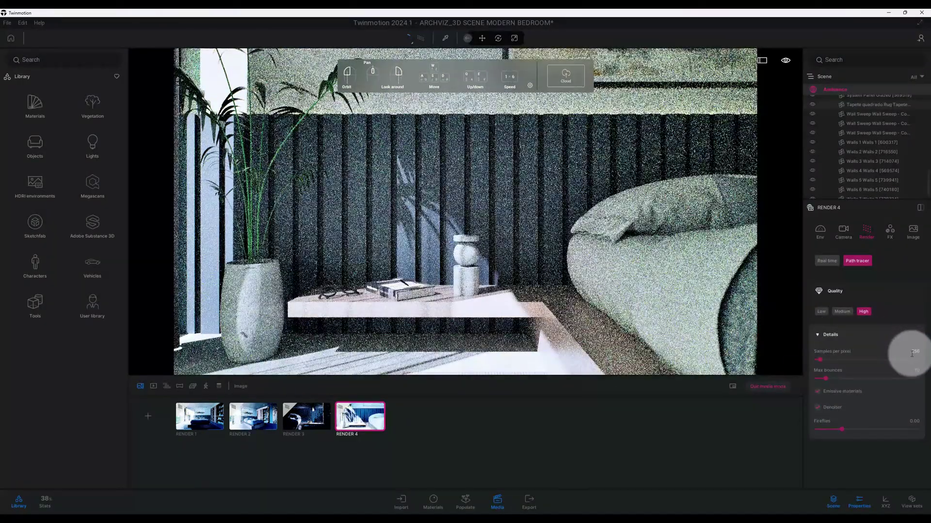
{"action": "left_click", "coordinate": [914, 355]}
{"action": "type", "text": "20"}
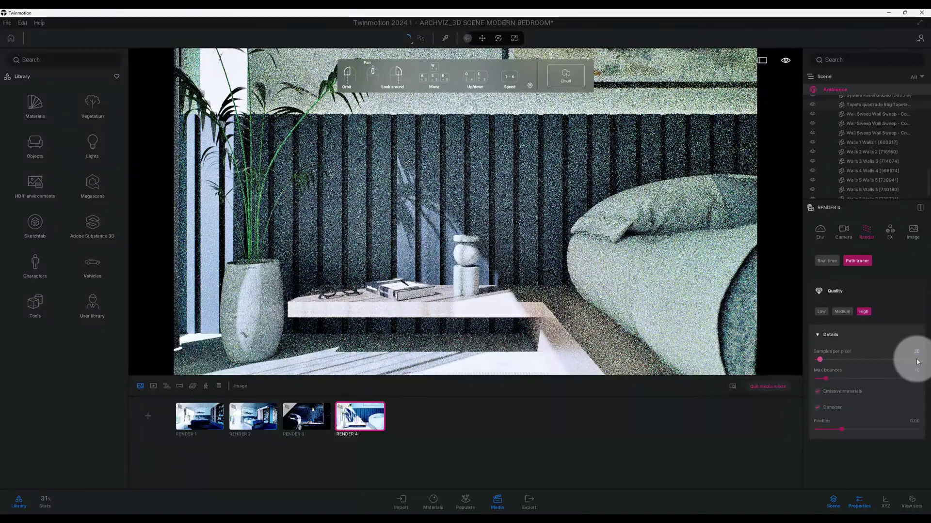
{"action": "type", "text": "0"}
{"action": "key", "text": "Return"}
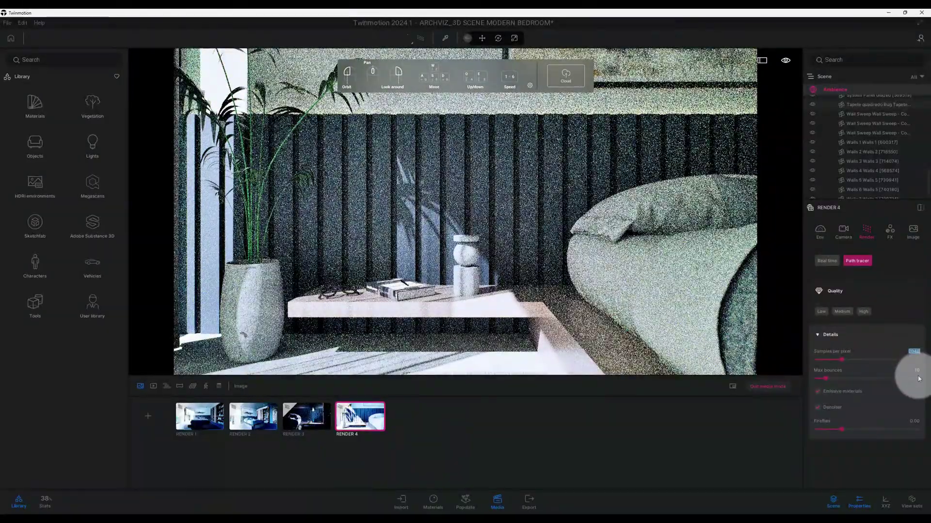
{"action": "left_click", "coordinate": [916, 371]}
{"action": "type", "text": "25"}
{"action": "key", "text": "Return"}
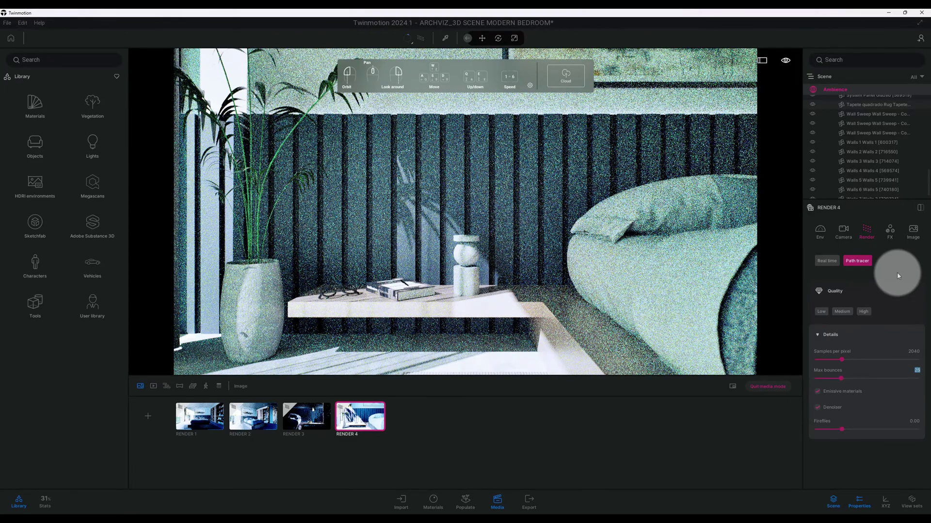
- In the camera settings, choose the 16:9 Digital Film filmback preset for Render 4
{"action": "left_click", "coordinate": [846, 233]}
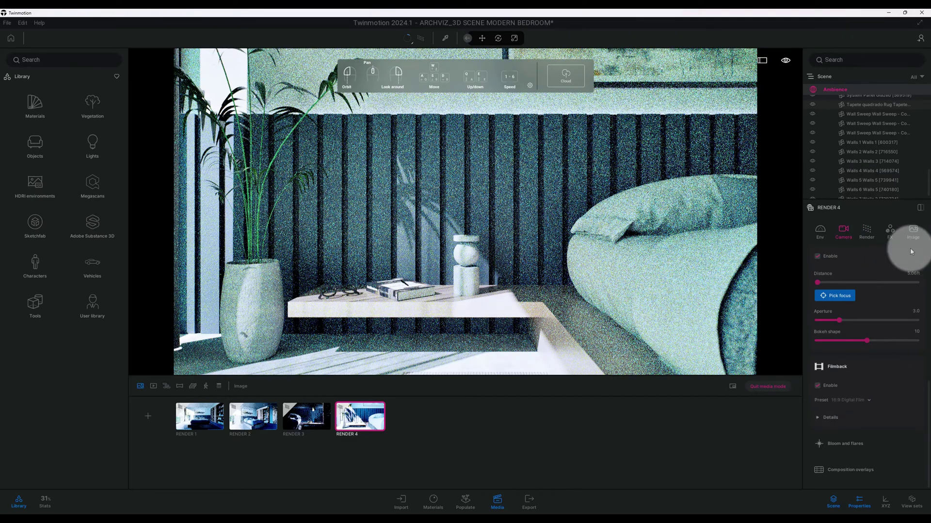
{"action": "left_click", "coordinate": [913, 232]}
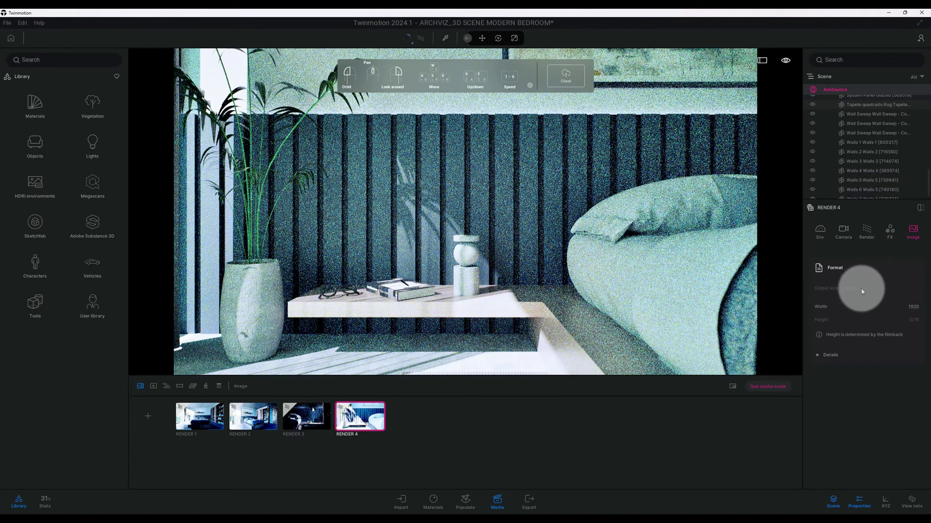
{"action": "left_click", "coordinate": [843, 231]}
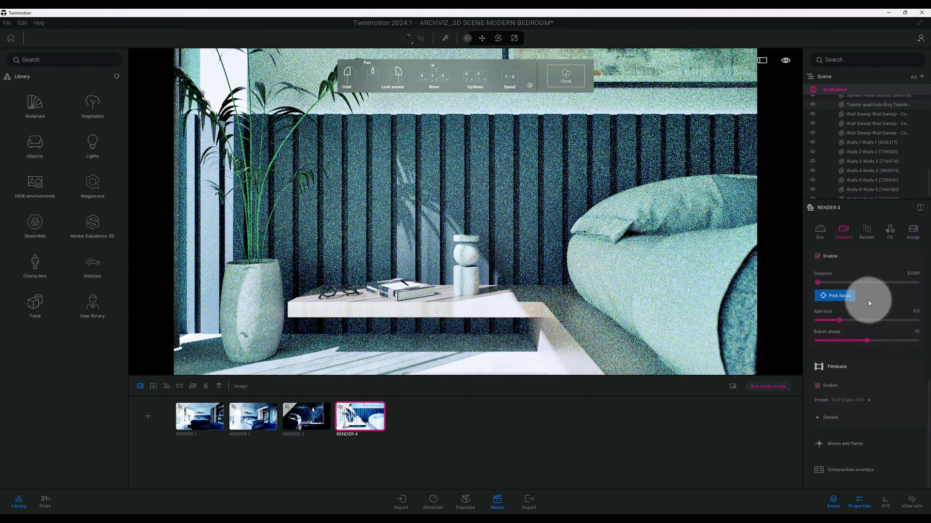
{"action": "left_click", "coordinate": [868, 402]}
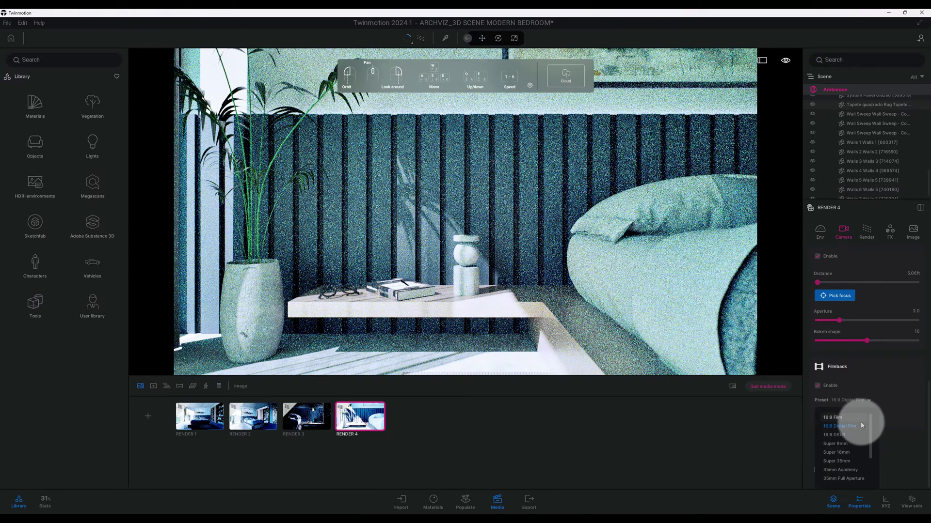
{"action": "scroll", "coordinate": [854, 451], "scroll_direction": "down", "scroll_amount": 3}
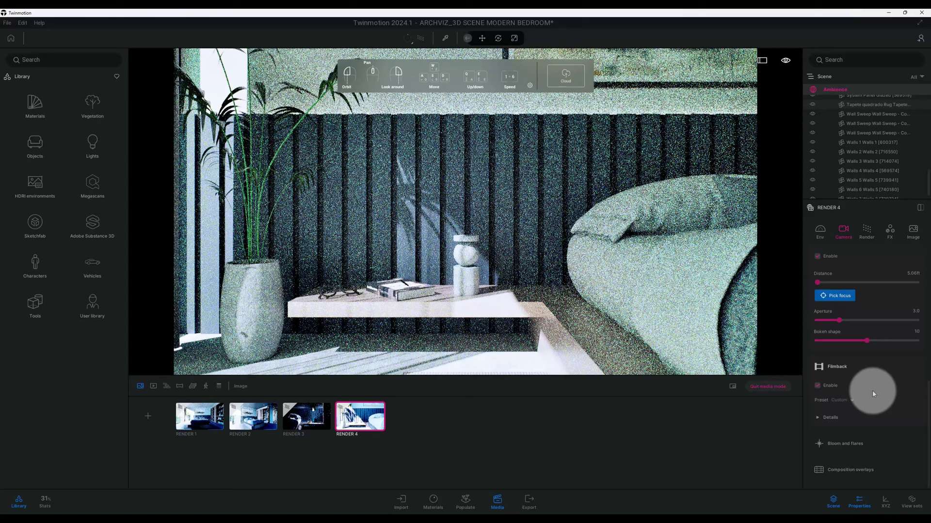
{"action": "left_click", "coordinate": [851, 399]}
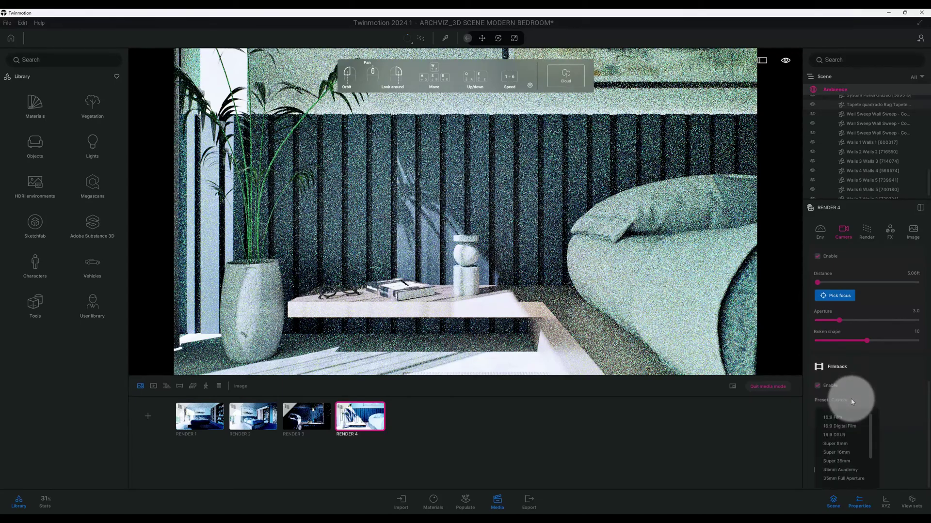
{"action": "left_click", "coordinate": [846, 427]}
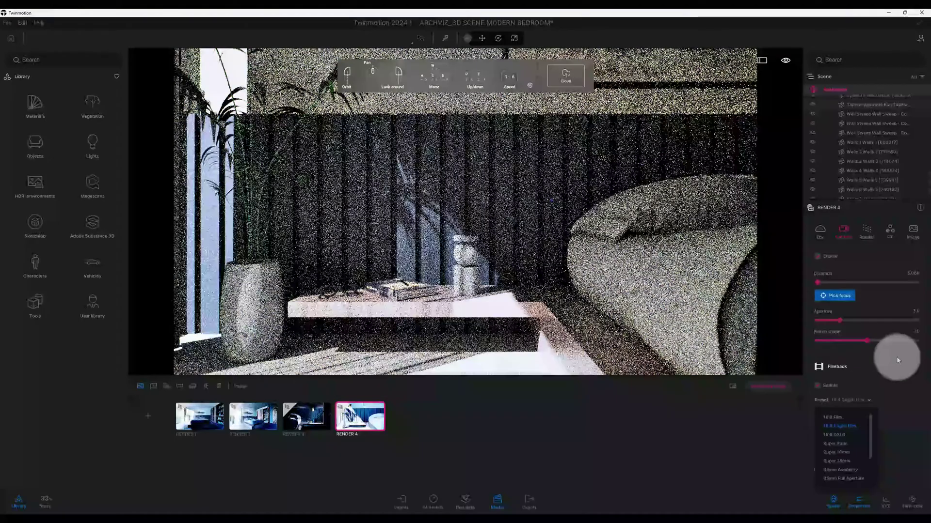